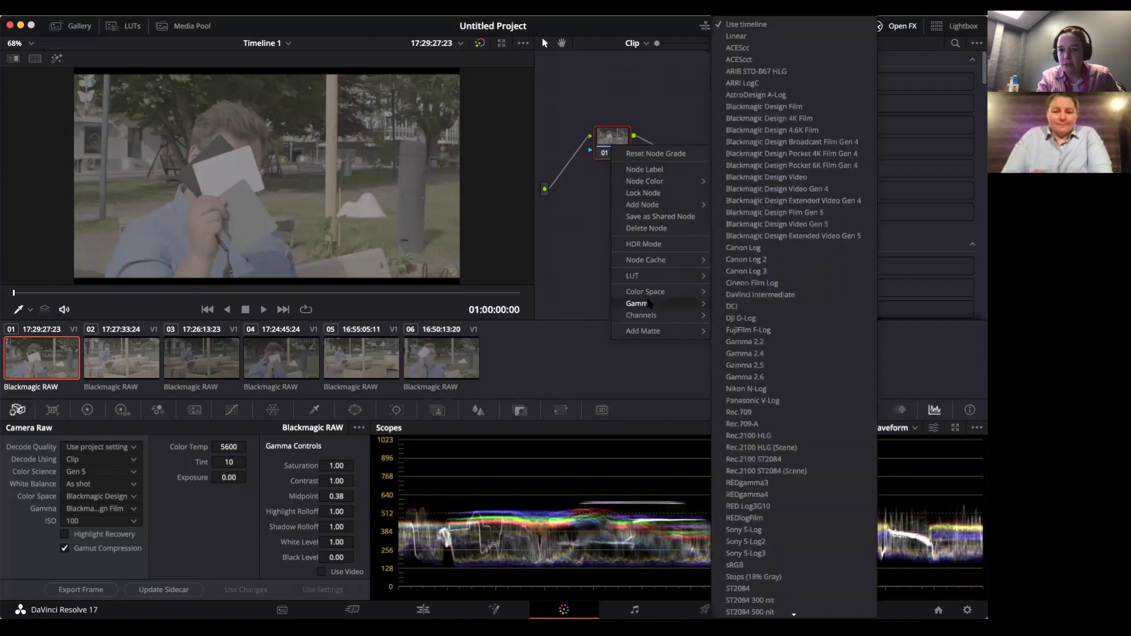
- Try the Blackmagic Gen 5 Film to Extended Video LUT on node 01, and undo it
mouse_move(662, 276)
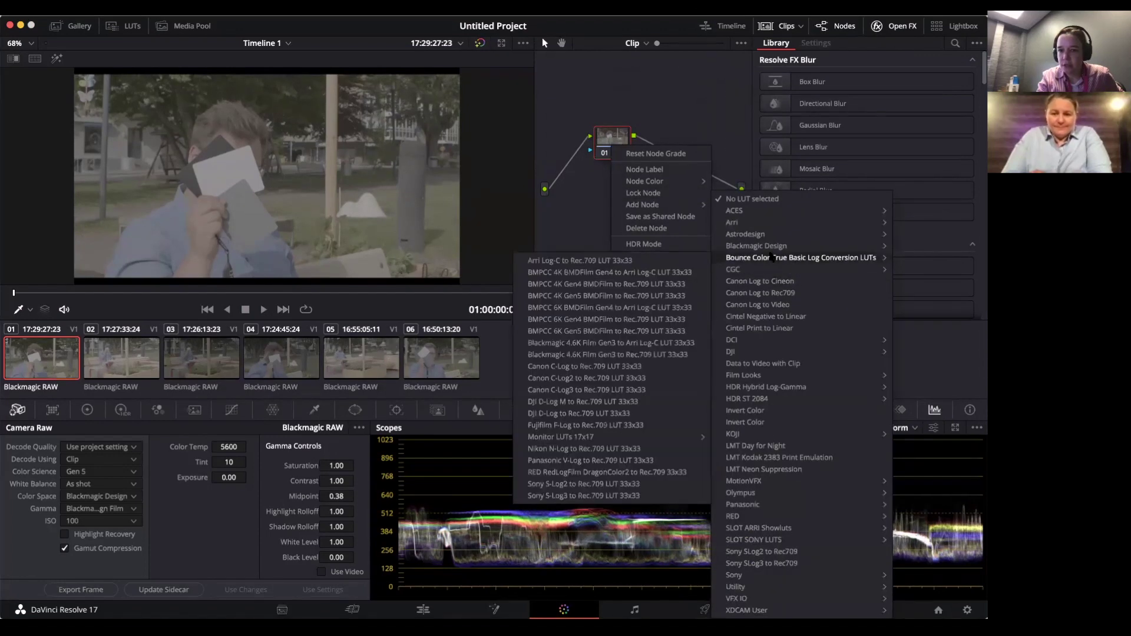
mouse_move(760, 247)
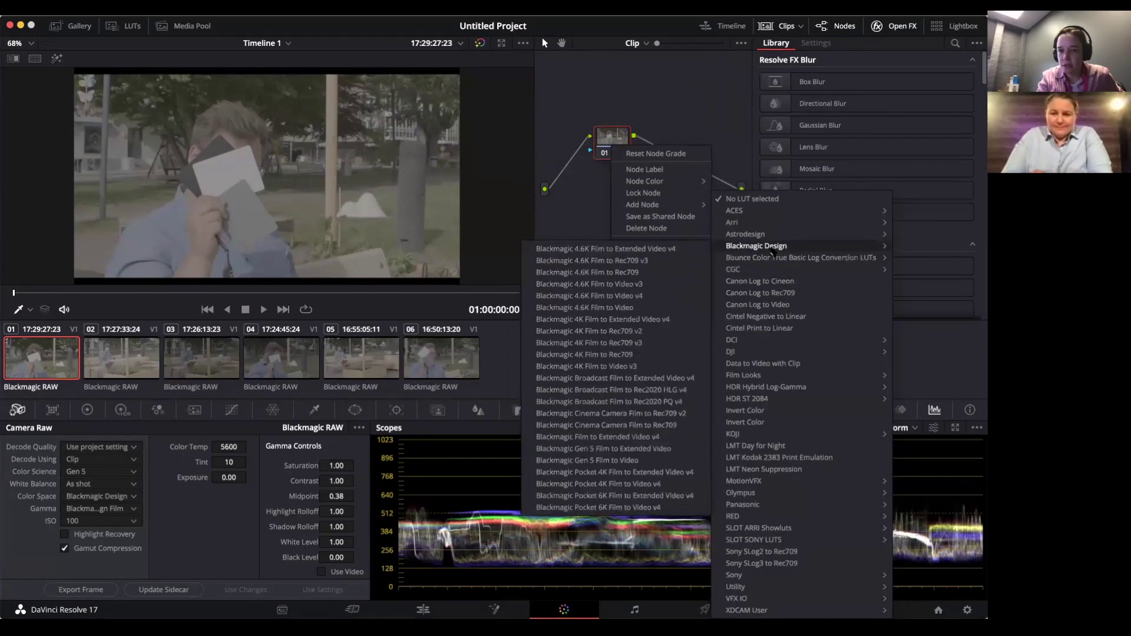
click(589, 448)
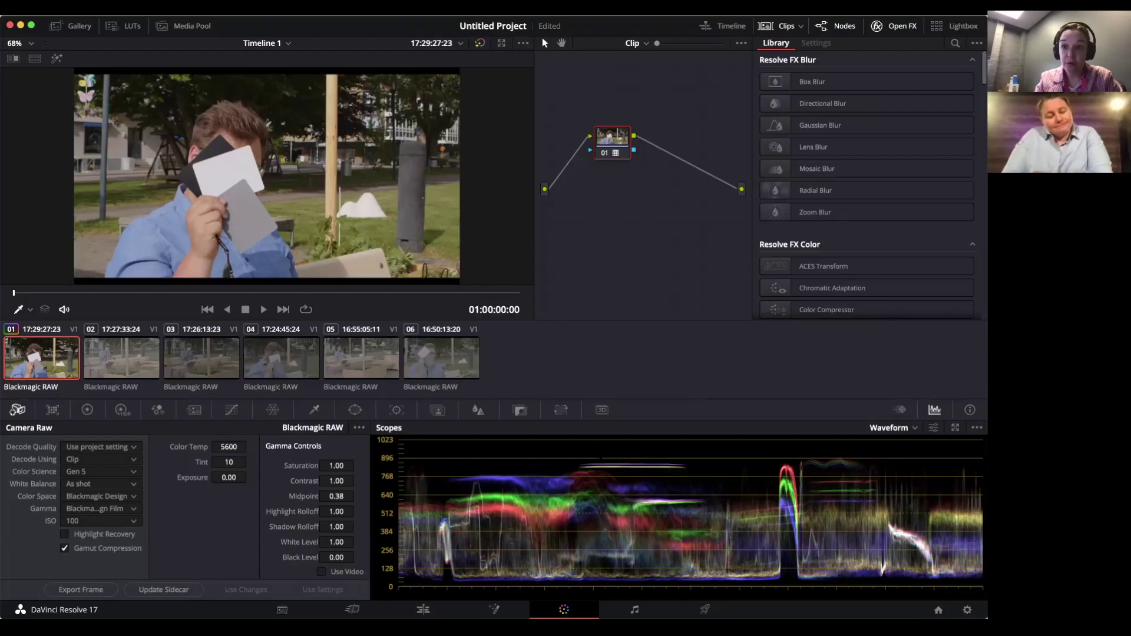
key(super+z)
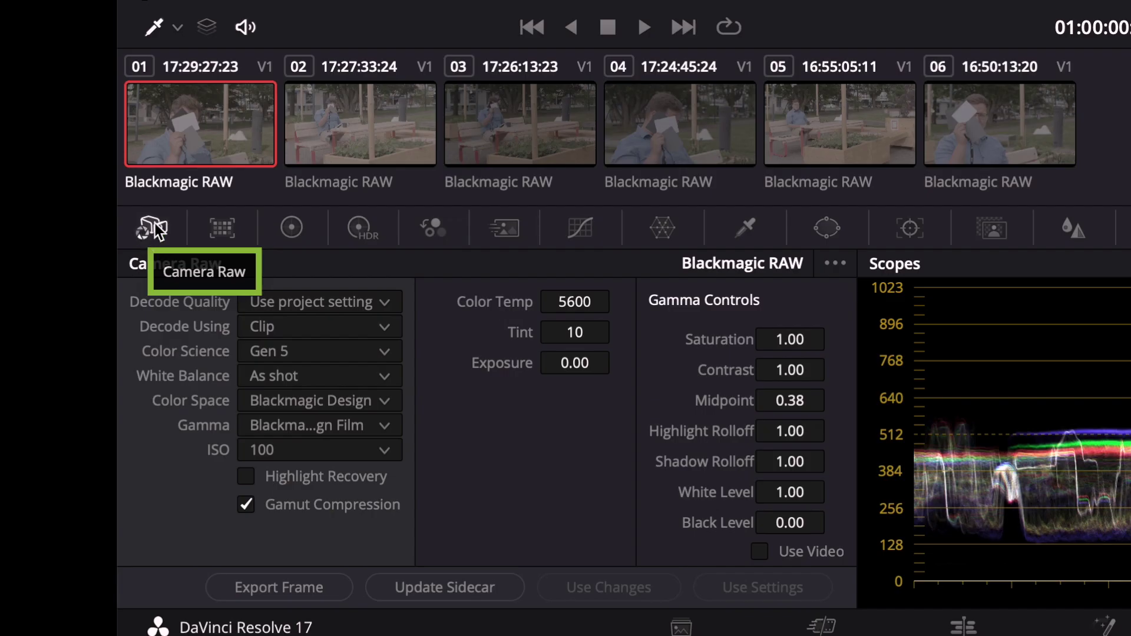
- Set the first clip's Camera Raw settings to decode using Clip
click(283, 327)
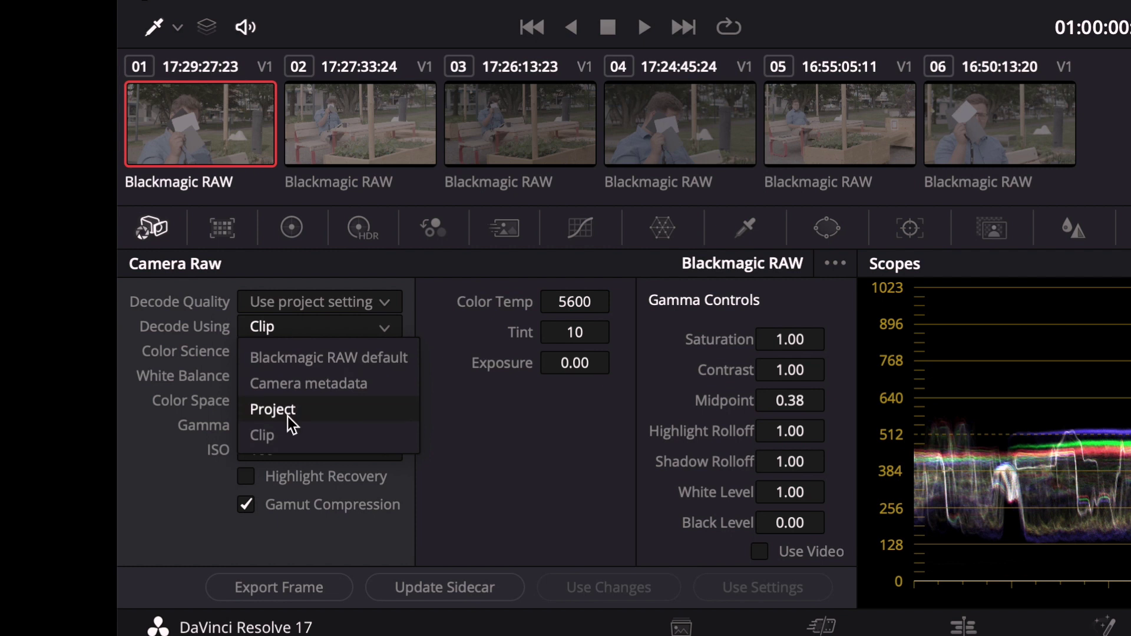
click(282, 440)
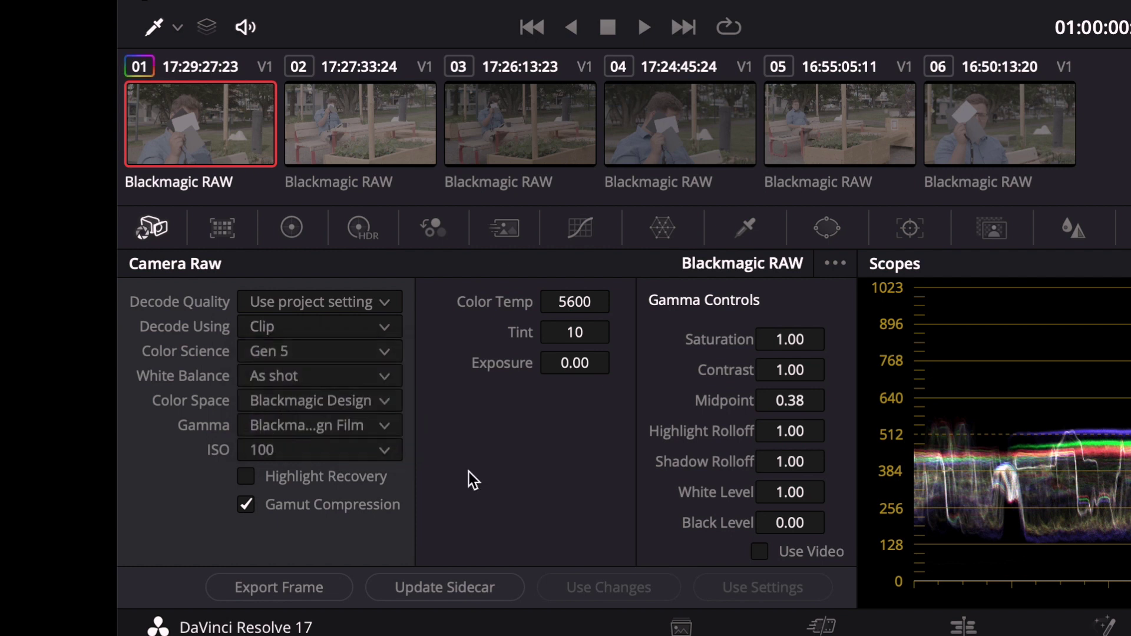
- Try ISO values 500, 800, 160 and 200 on the first clip's raw settings, and return it to ISO 100
click(297, 447)
click(284, 346)
click(324, 457)
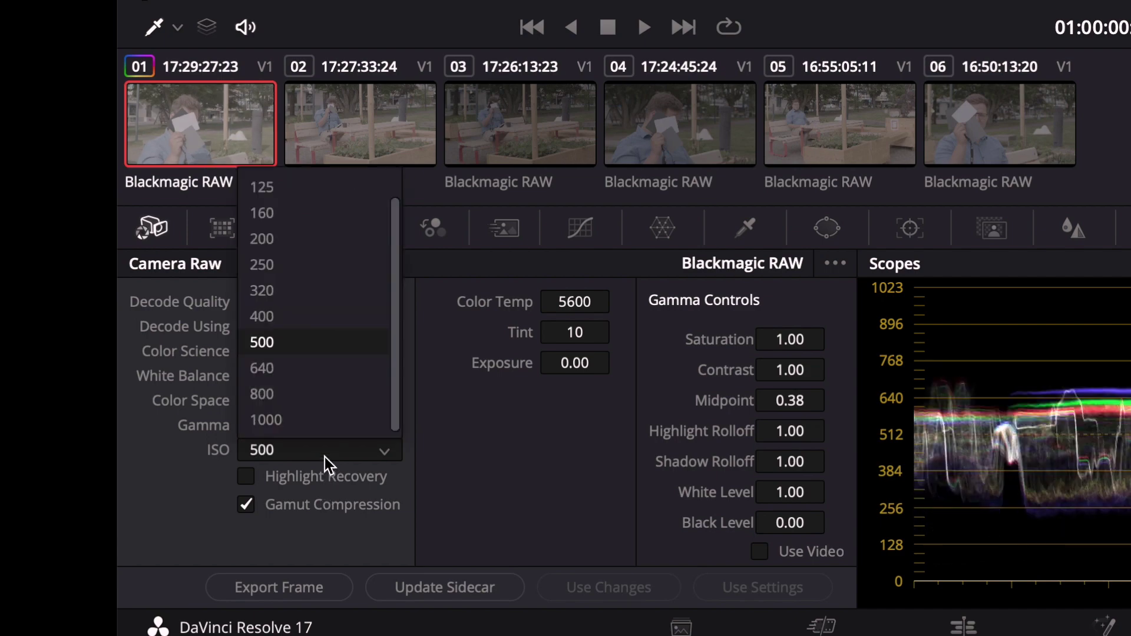
click(306, 348)
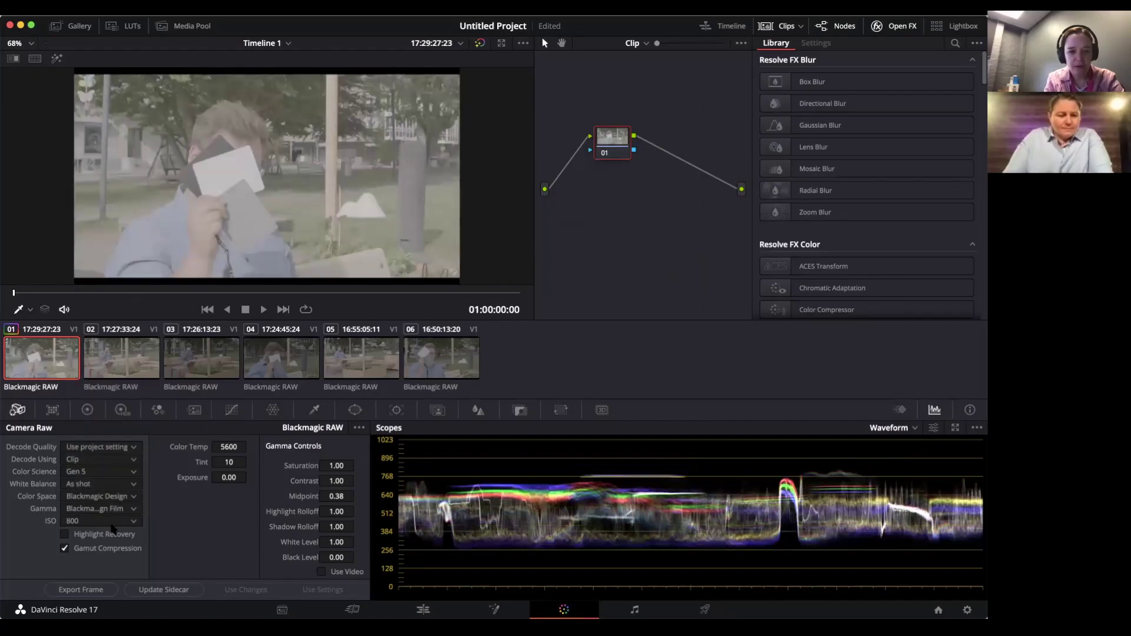
click(112, 522)
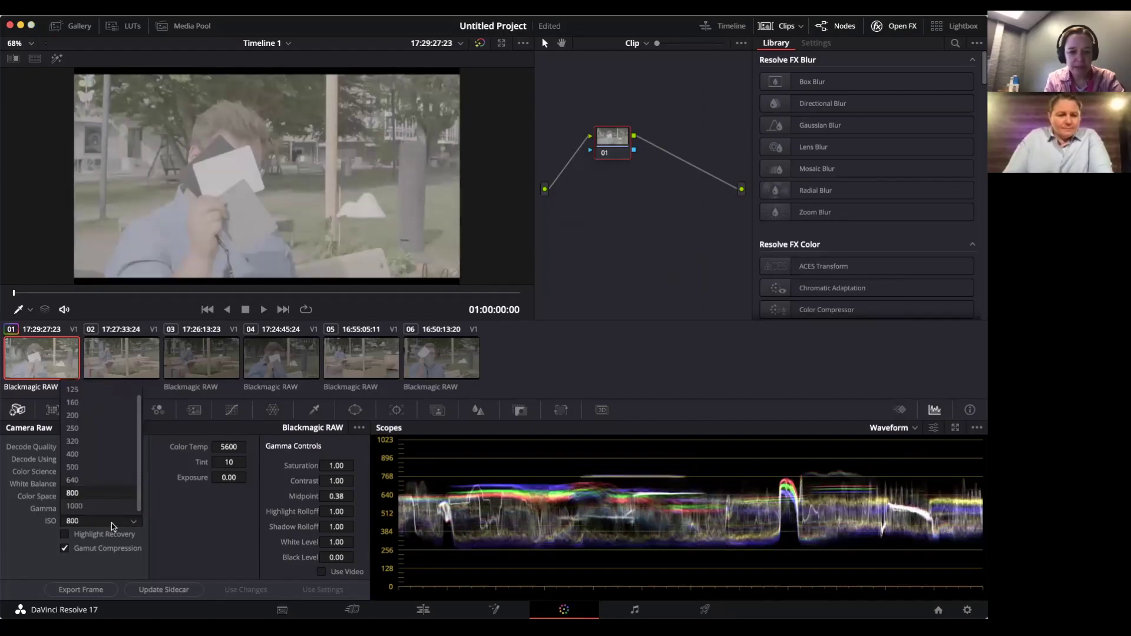
click(93, 533)
click(91, 523)
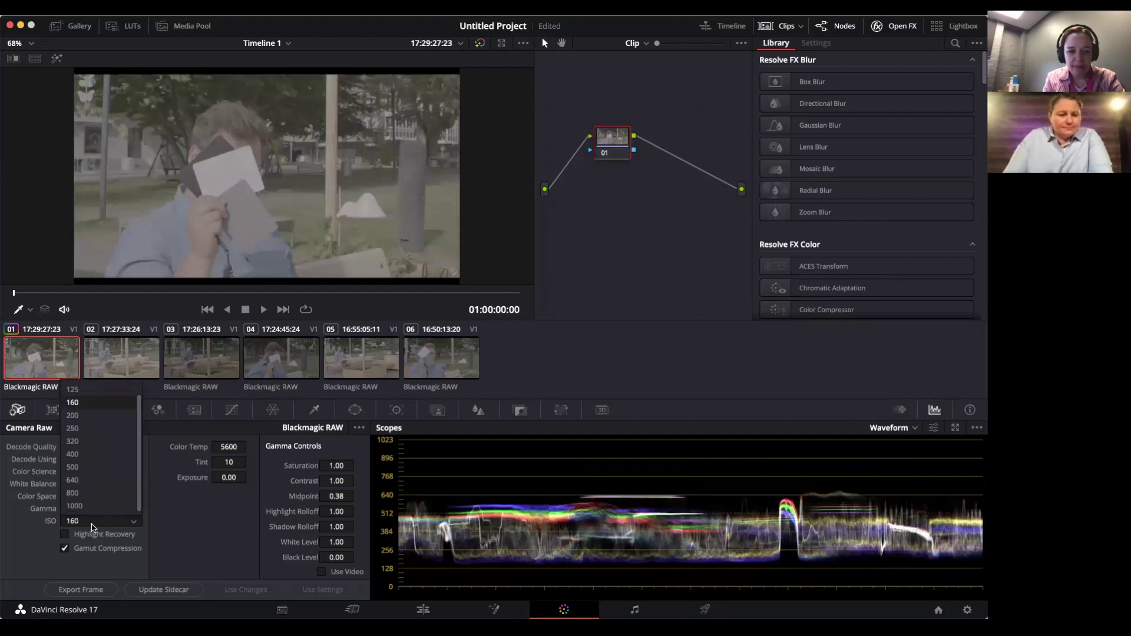
click(98, 532)
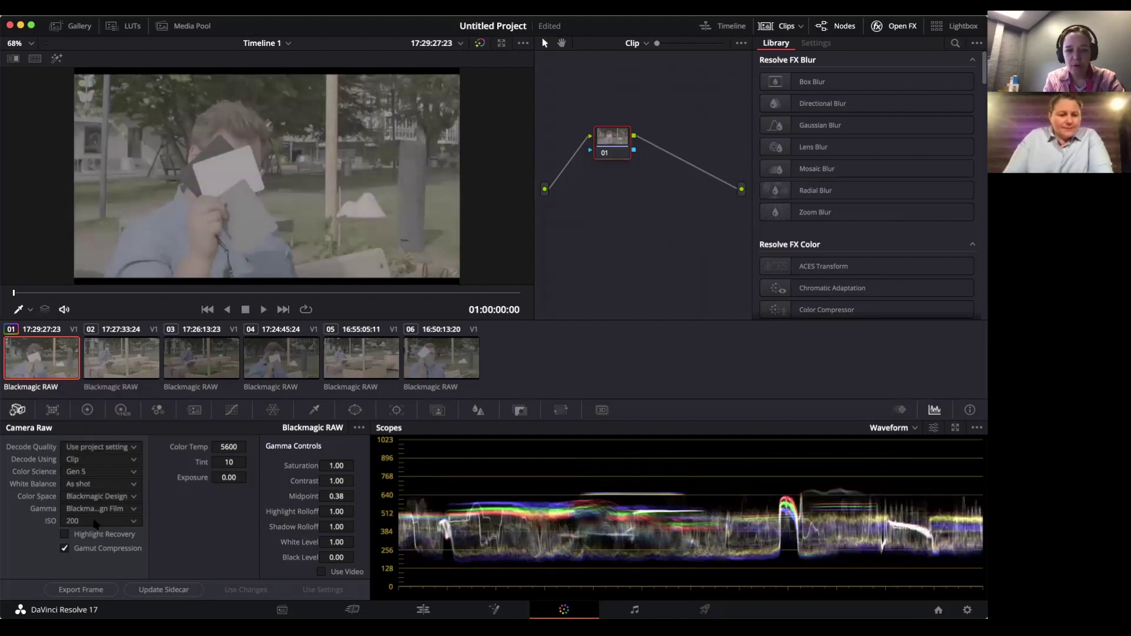
click(95, 523)
scroll(84, 399, up, 1)
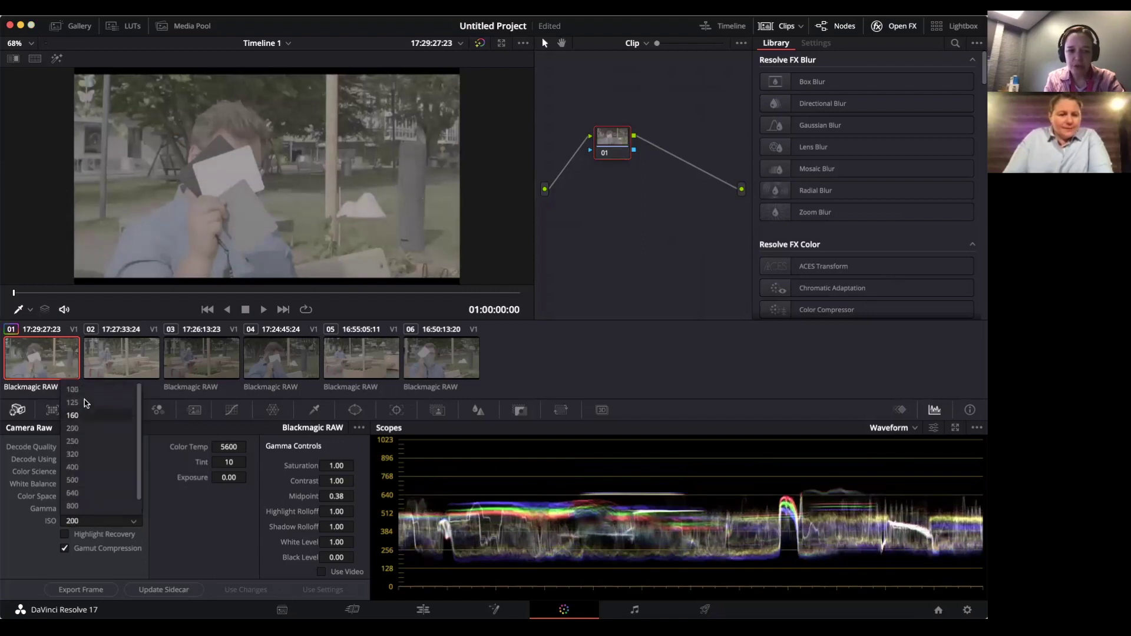
click(83, 393)
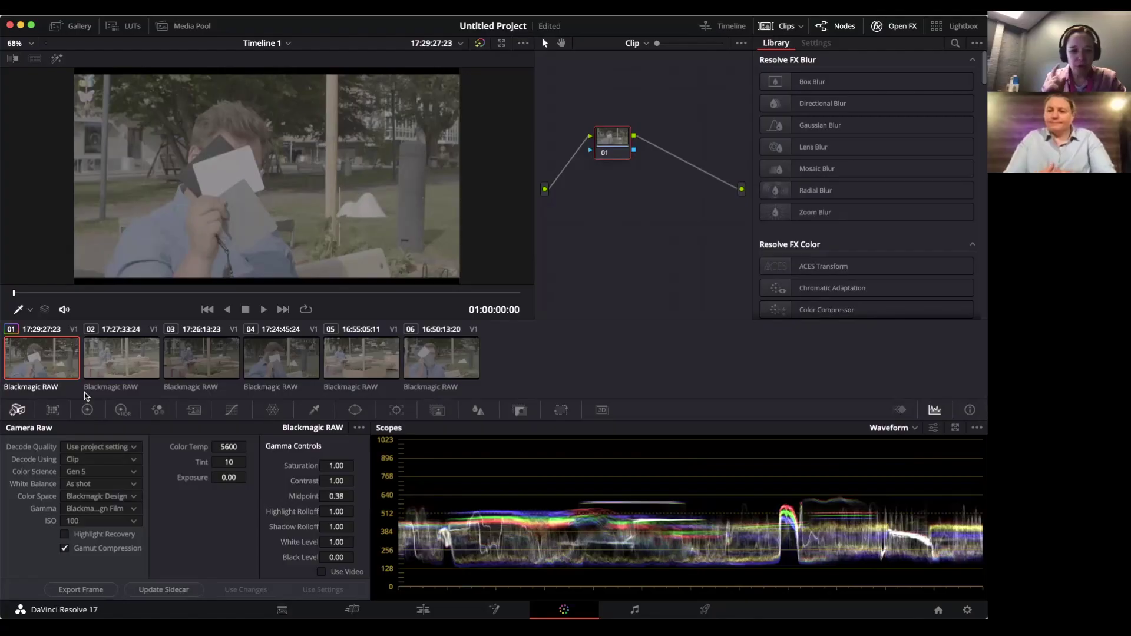
- Try the Cloudy, Tungsten and Fluorescent white balance presets on the first clip, and return it to As shot
click(79, 484)
click(80, 526)
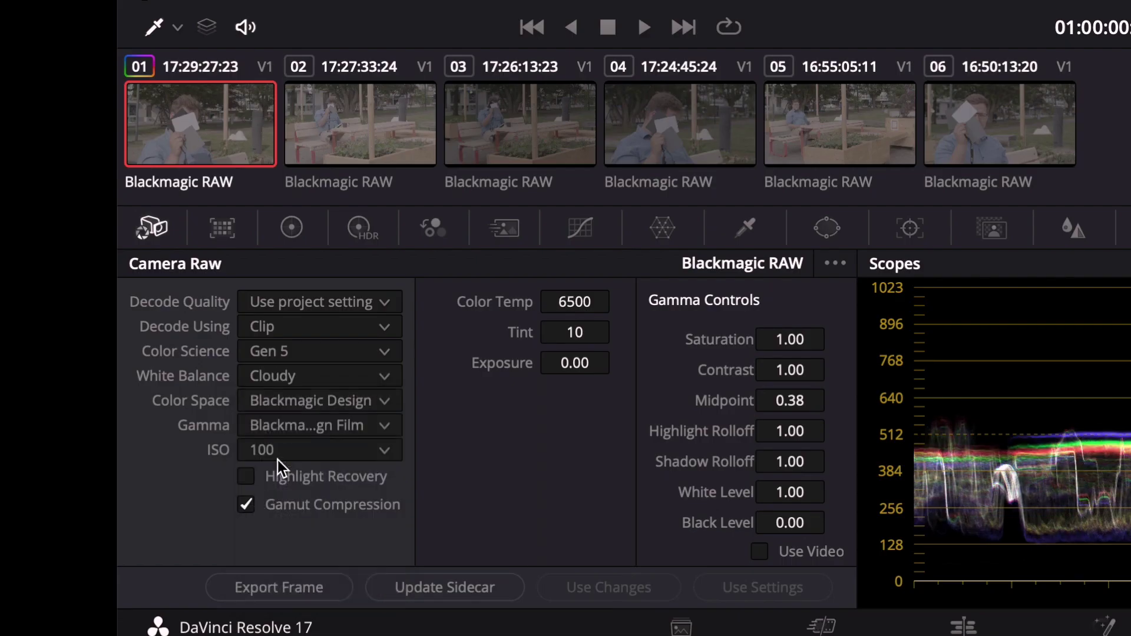
click(285, 378)
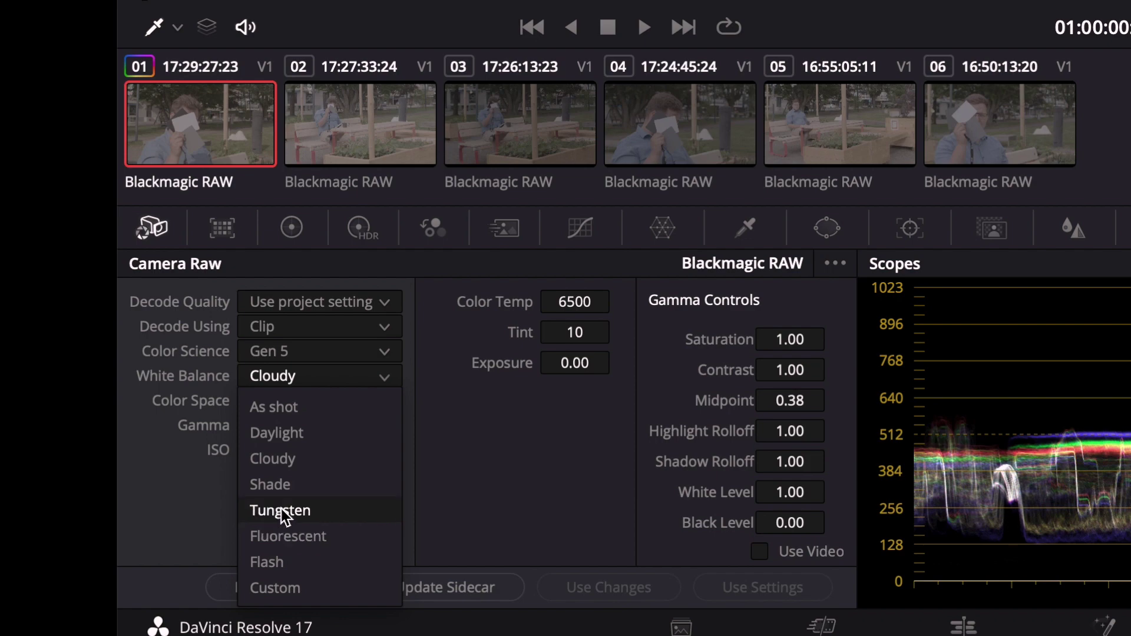
click(281, 508)
click(308, 382)
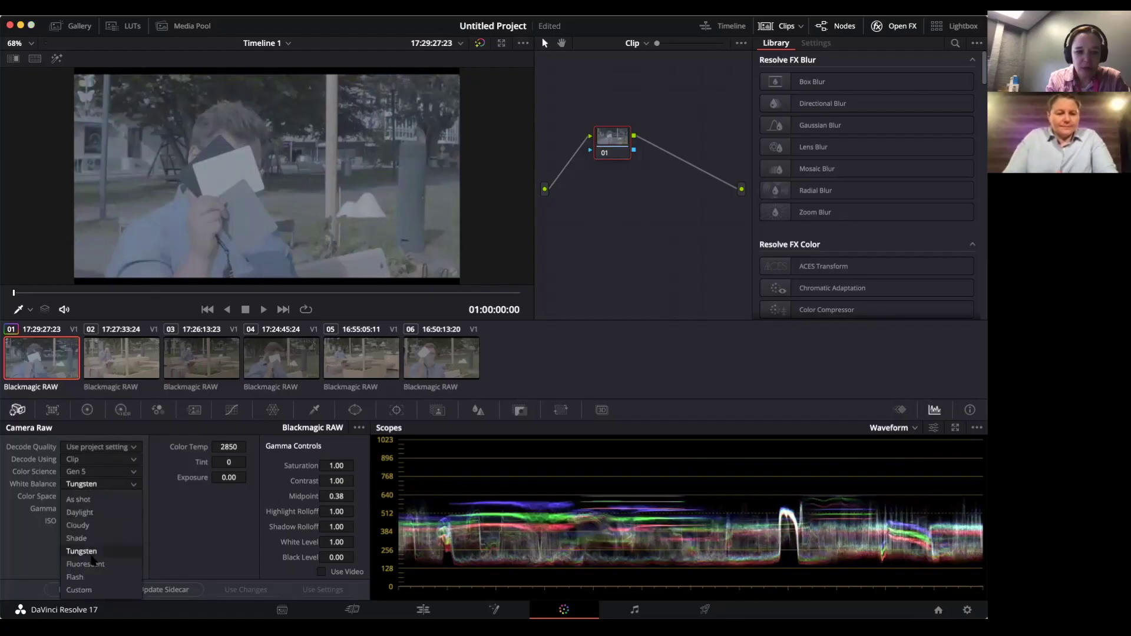
click(86, 565)
click(94, 485)
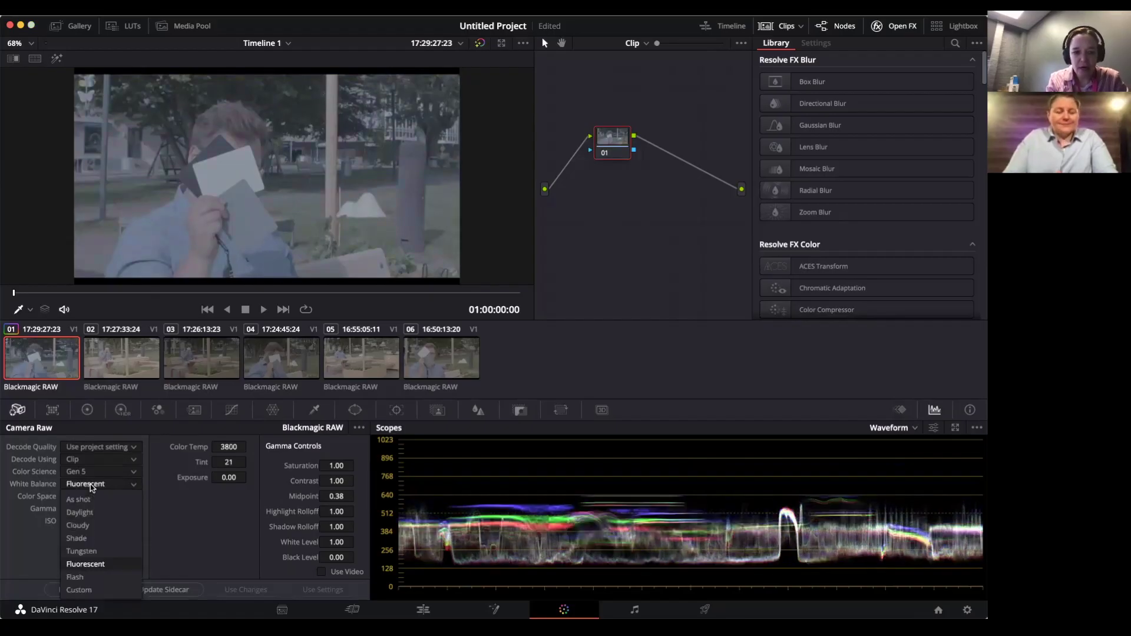
click(78, 500)
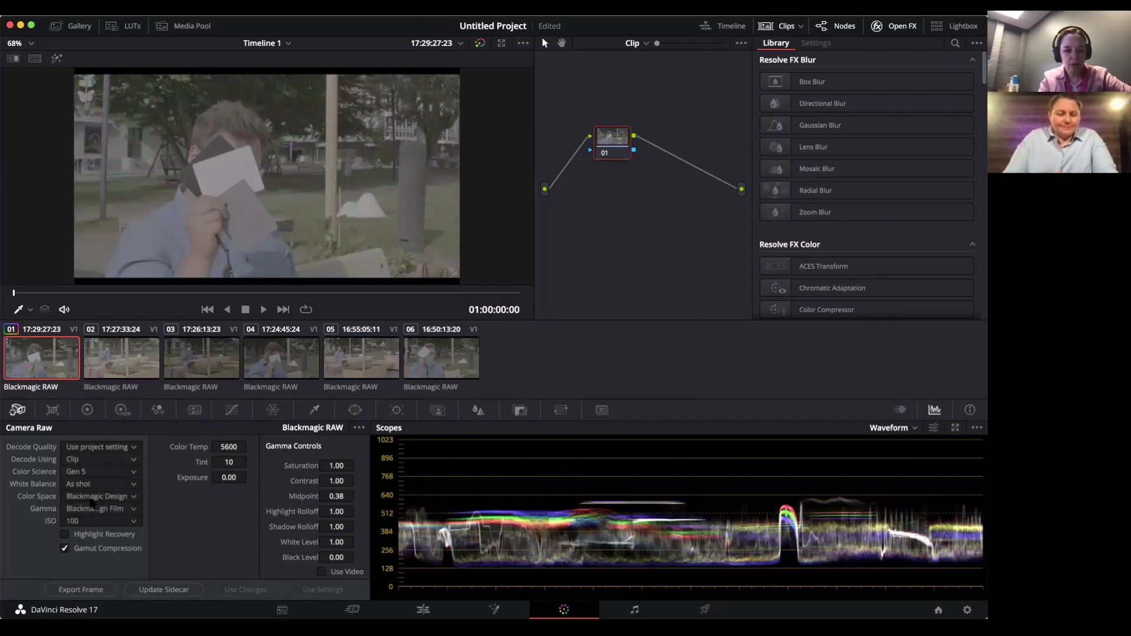
click(85, 522)
click(86, 493)
click(90, 519)
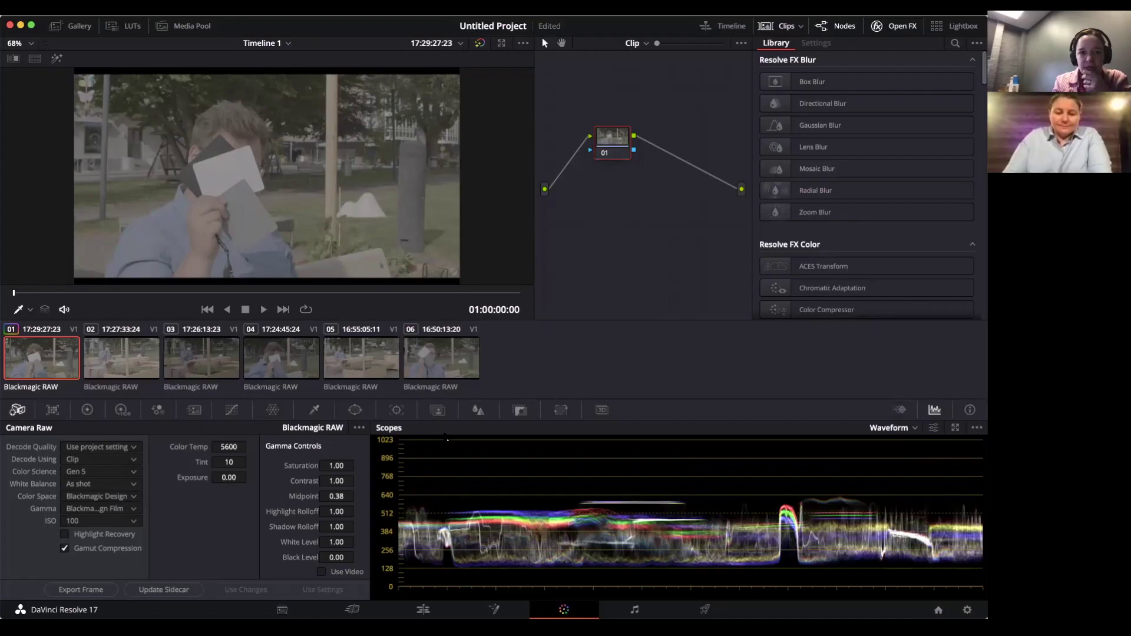
- Add two serial nodes after node 01 and place node 03 in line to the right of node 02
right_click(622, 151)
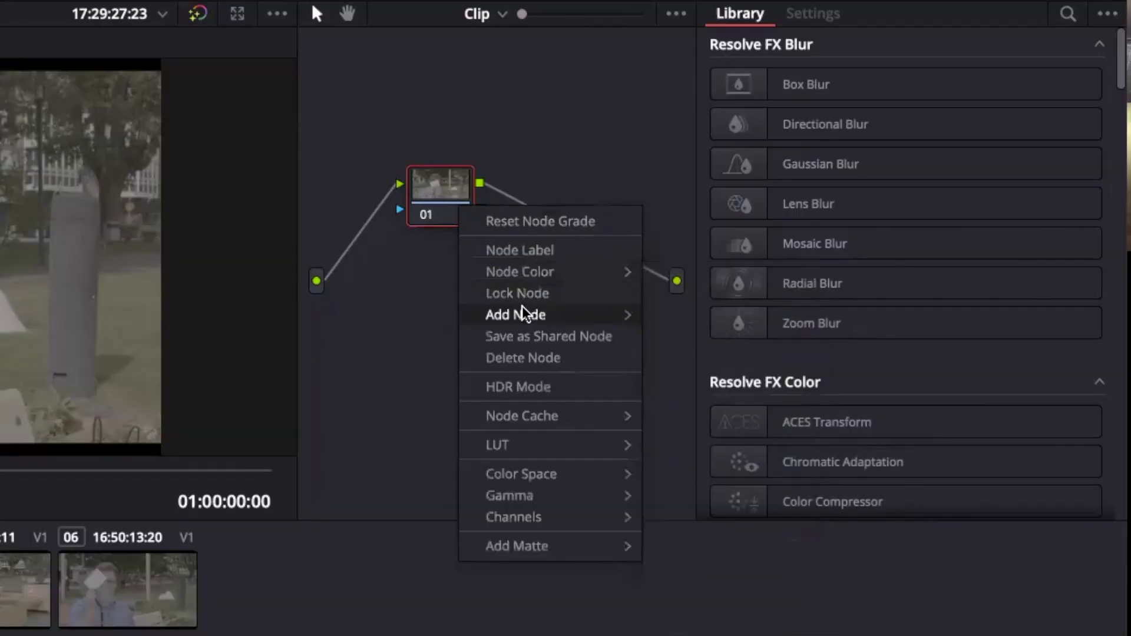
mouse_move(524, 312)
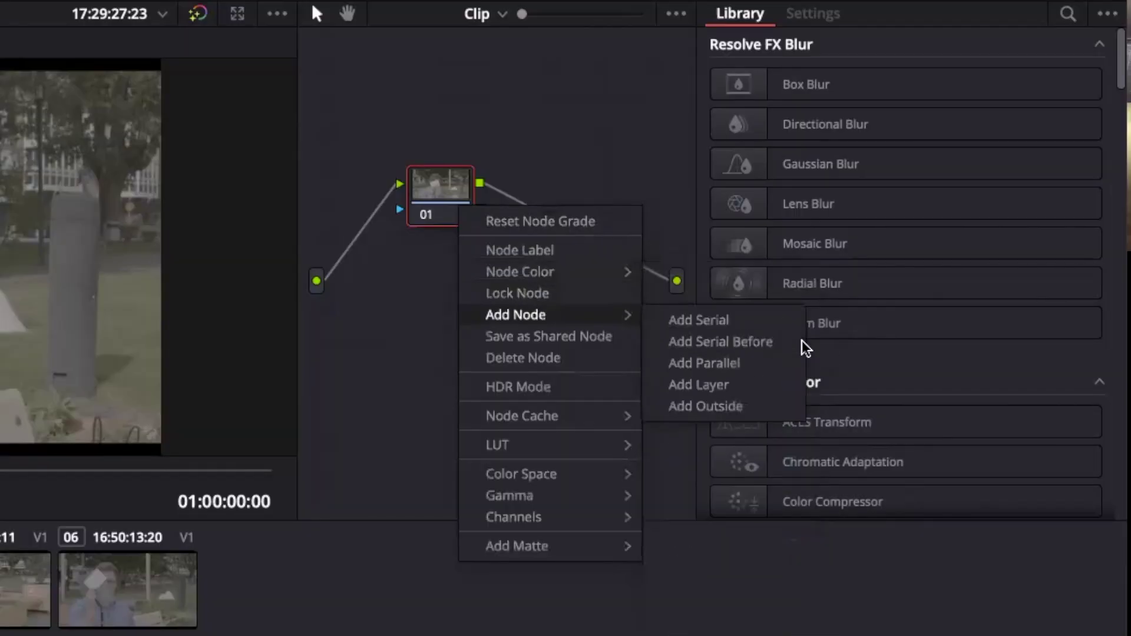
click(776, 322)
right_click(580, 186)
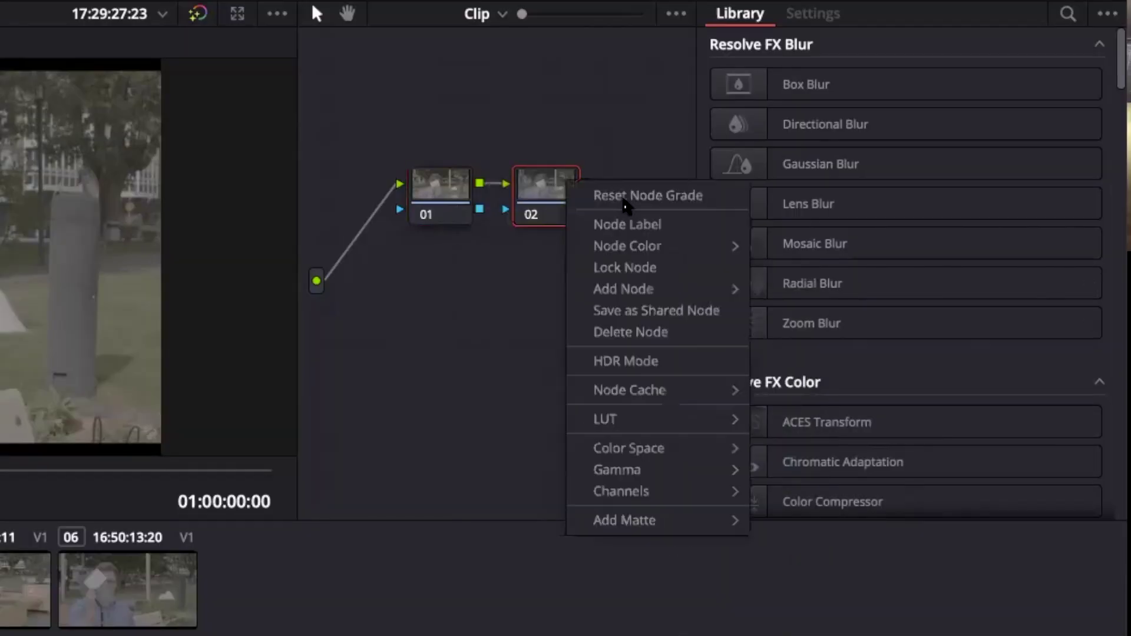
mouse_move(636, 293)
click(825, 298)
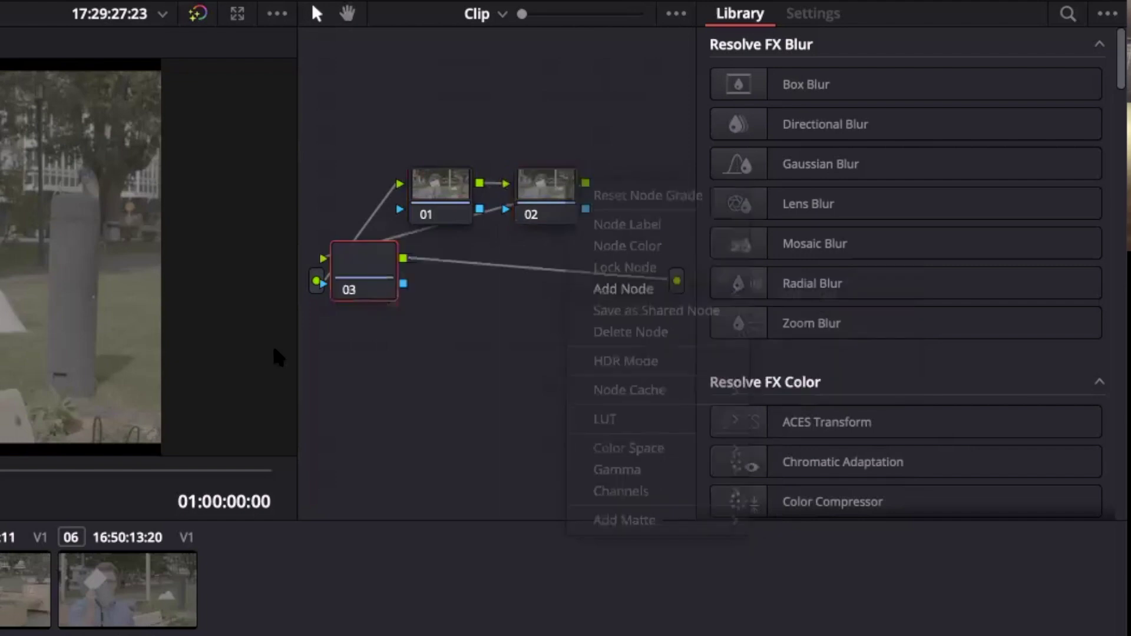
drag(370, 285, 652, 207)
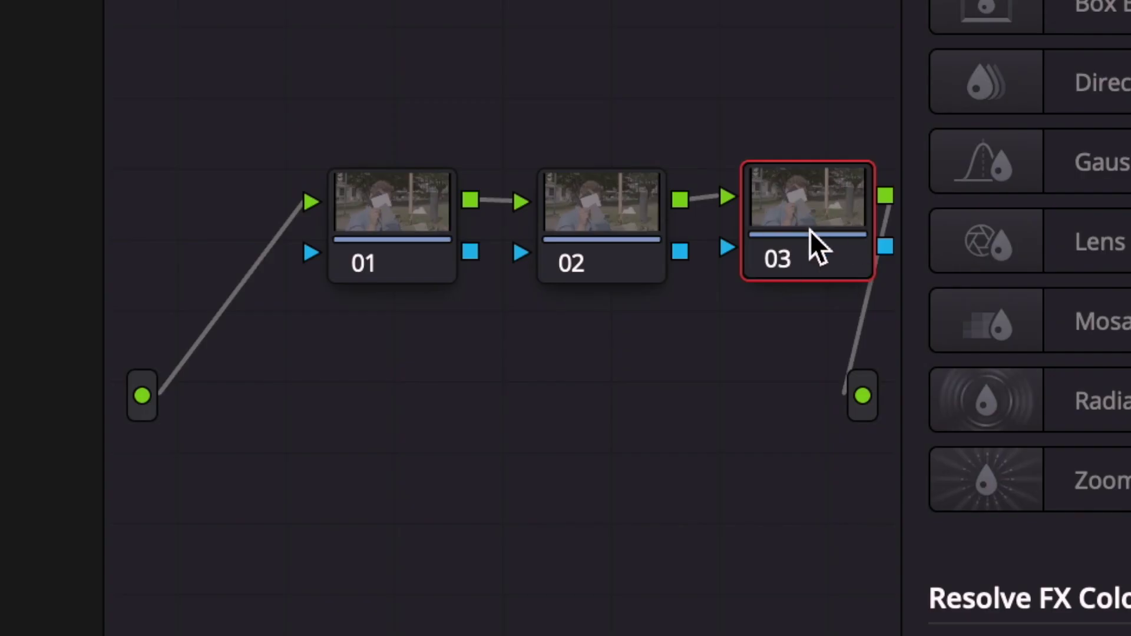
- Apply the Blackmagic Gen 5 Film to Extended Video LUT to node 03
mouse_move(809, 230)
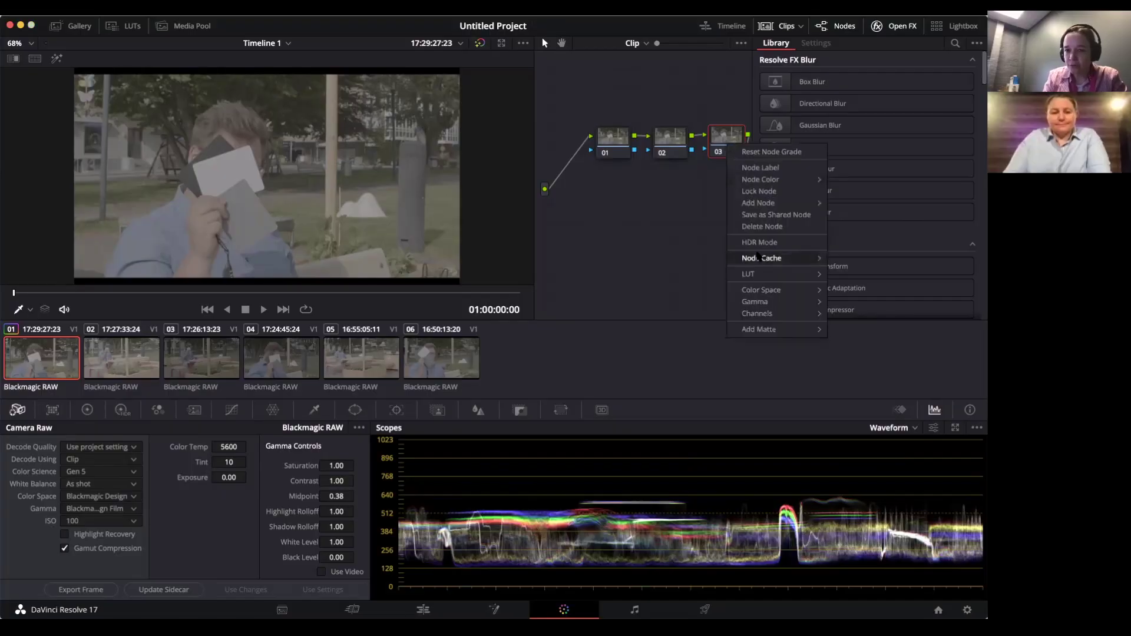
mouse_move(757, 274)
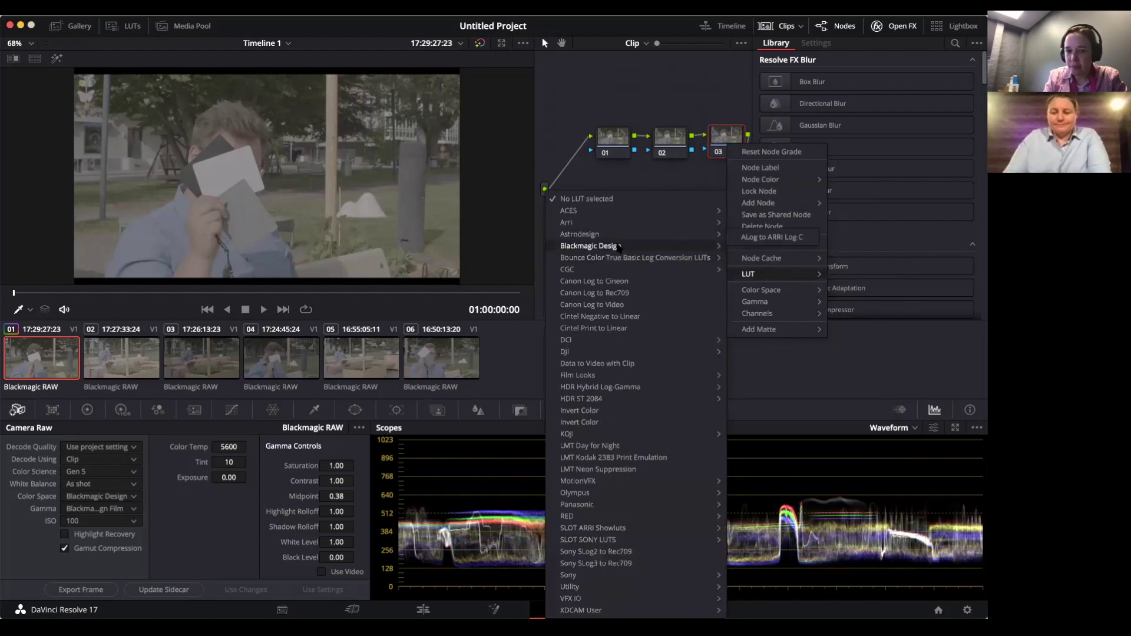
mouse_move(619, 248)
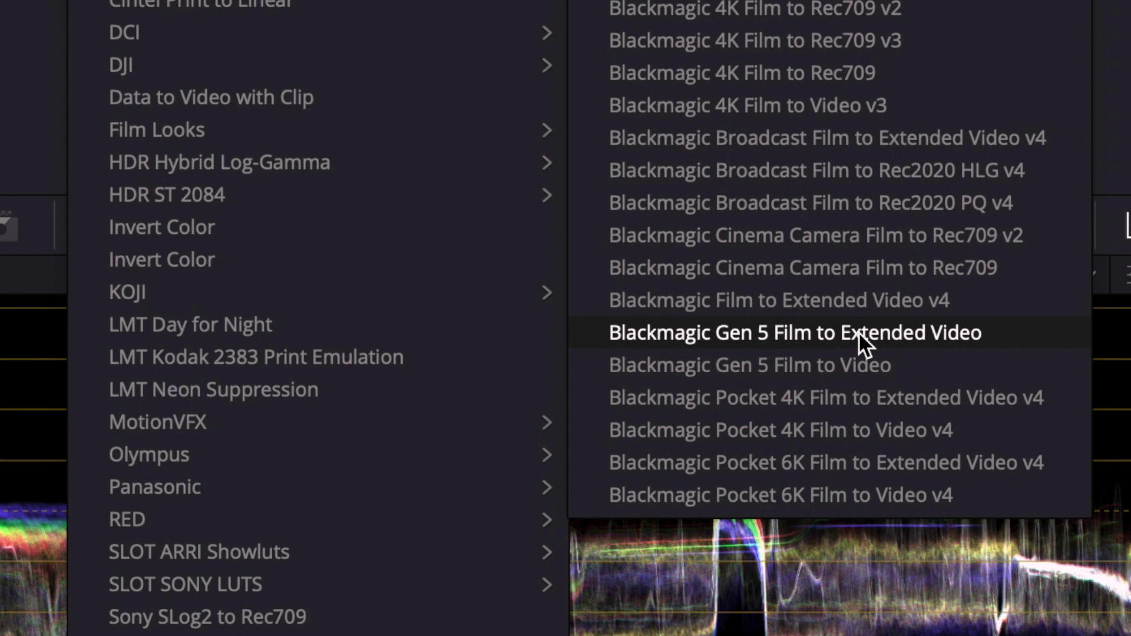
click(858, 332)
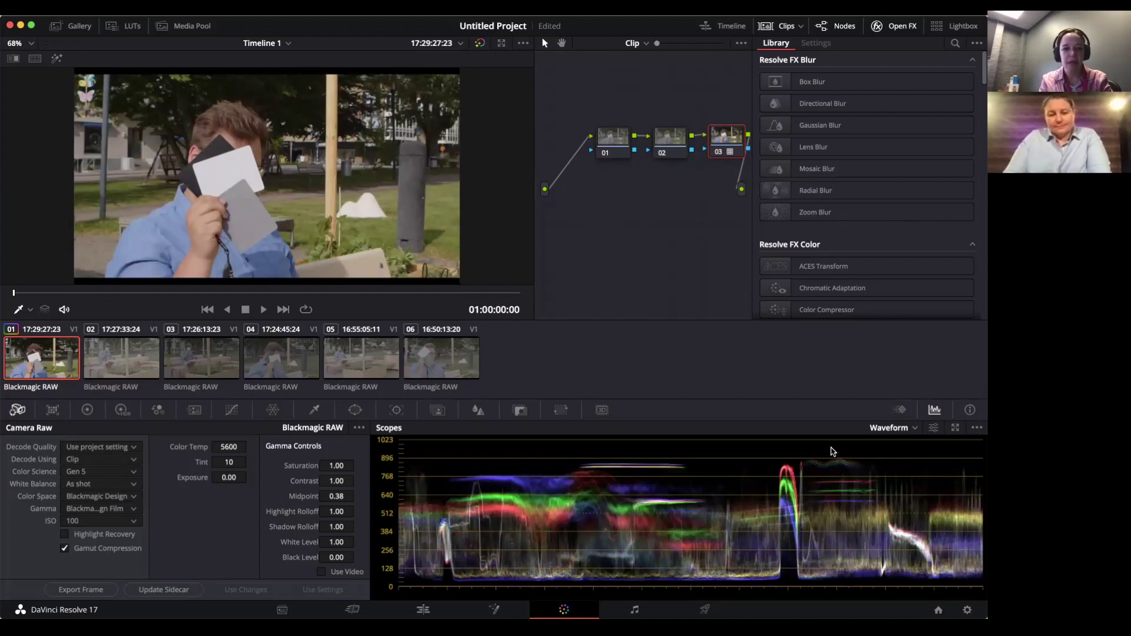
- Turn on loop playback, play the first clip, and stop on a frame where the man's face is uncovered
click(305, 310)
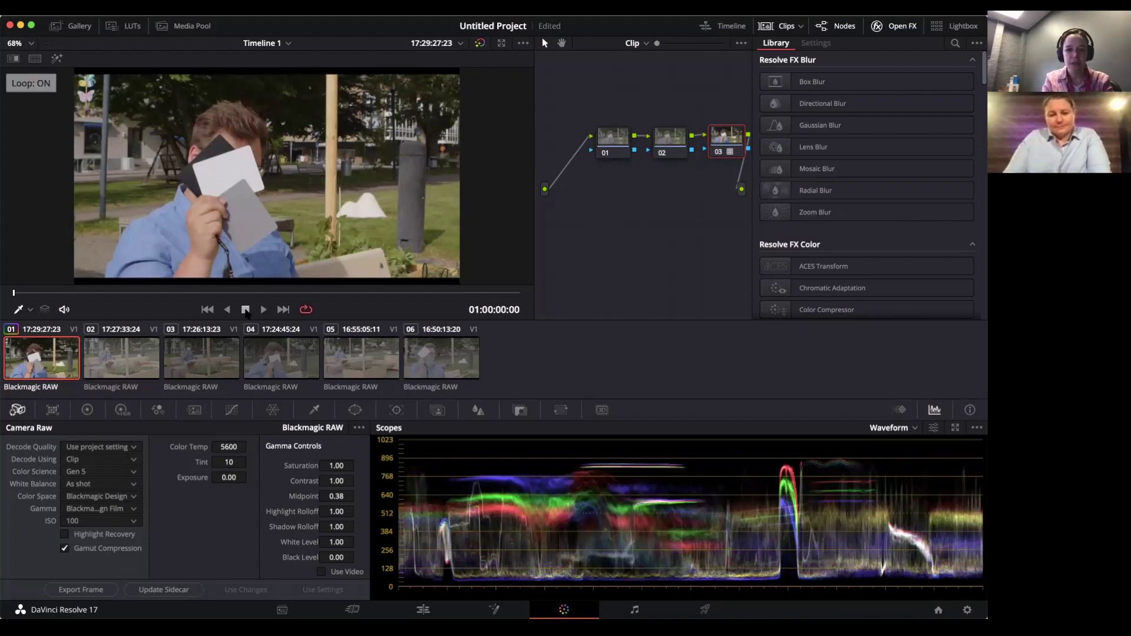
click(263, 309)
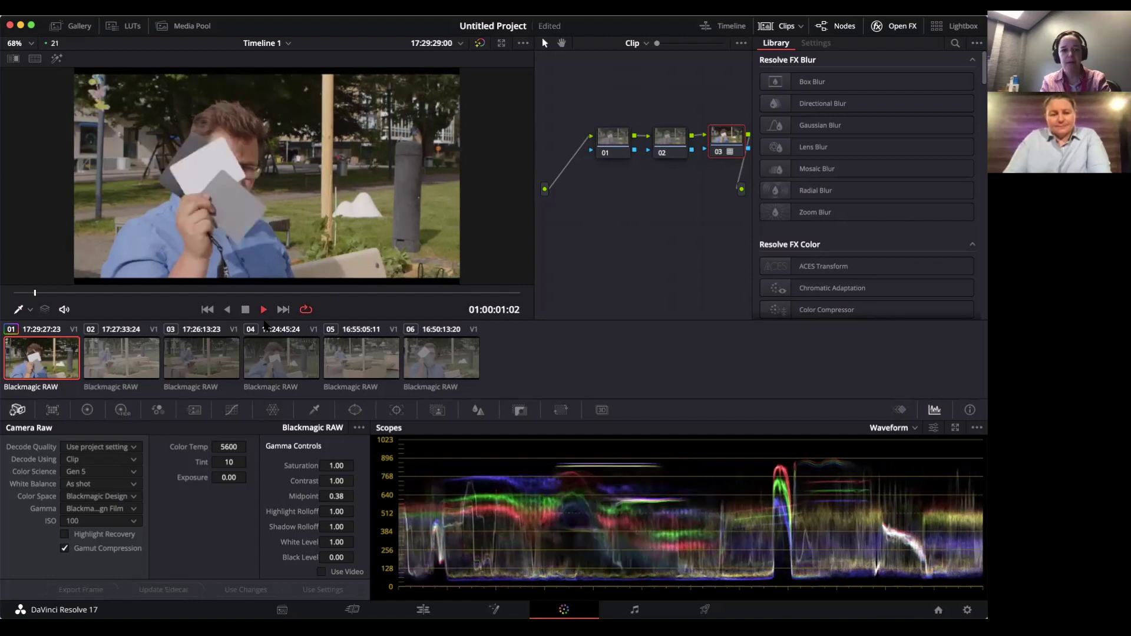
key(space)
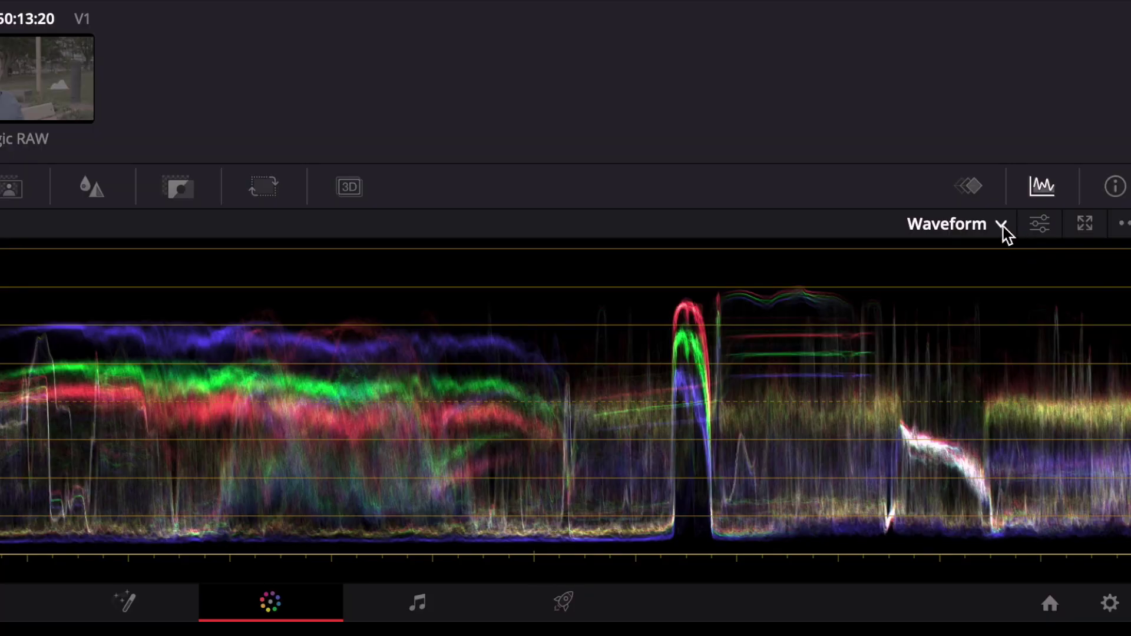
- Set the scope display to Waveform
click(915, 427)
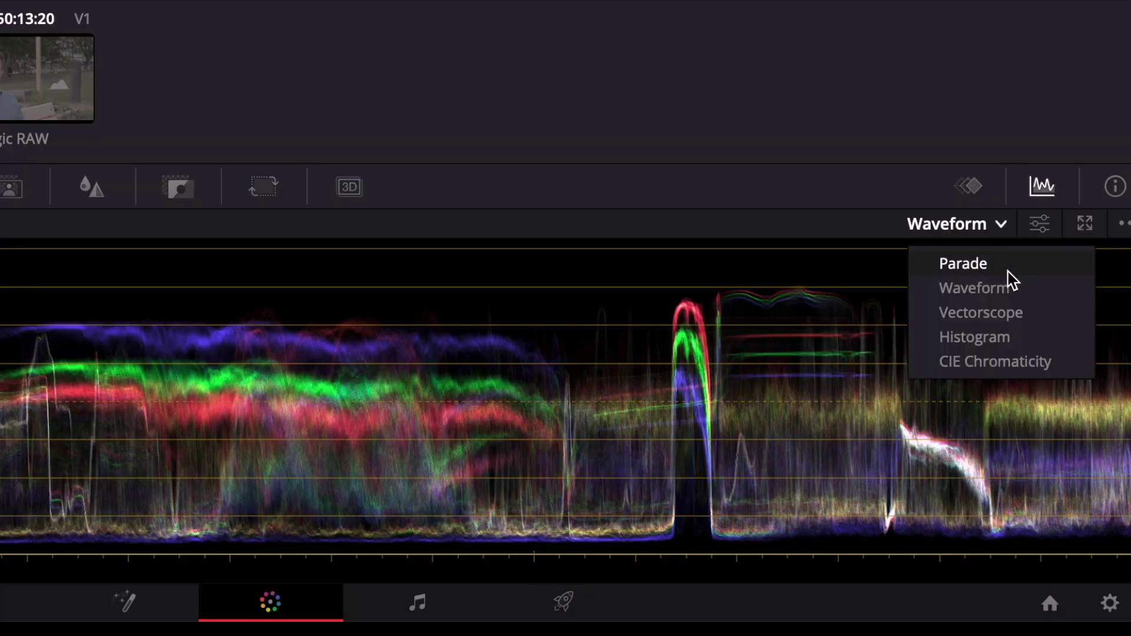
click(1008, 288)
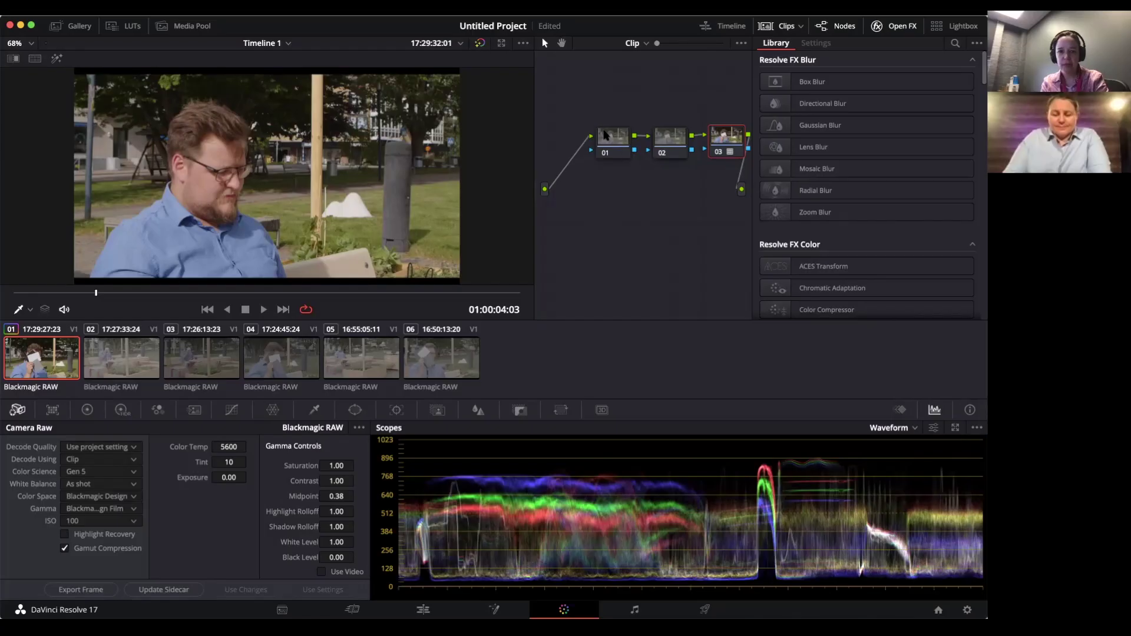
- On node 01, set the primary wheels to Lift 0.01, Gain 1.12 and Gamma -0.02
click(88, 410)
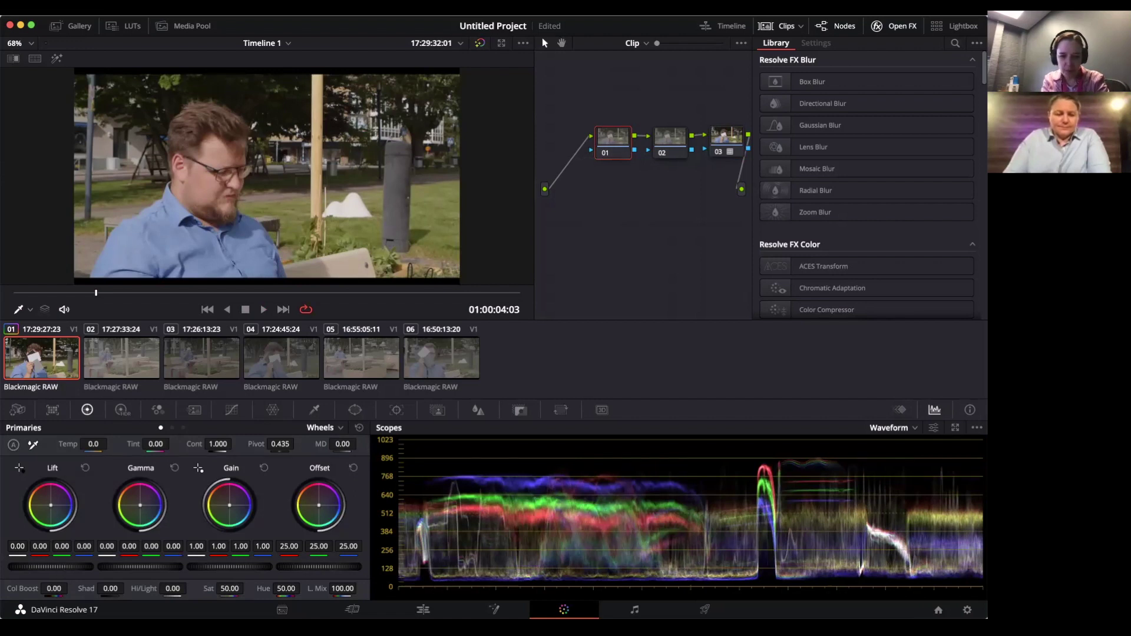
drag(50, 567, 48, 567)
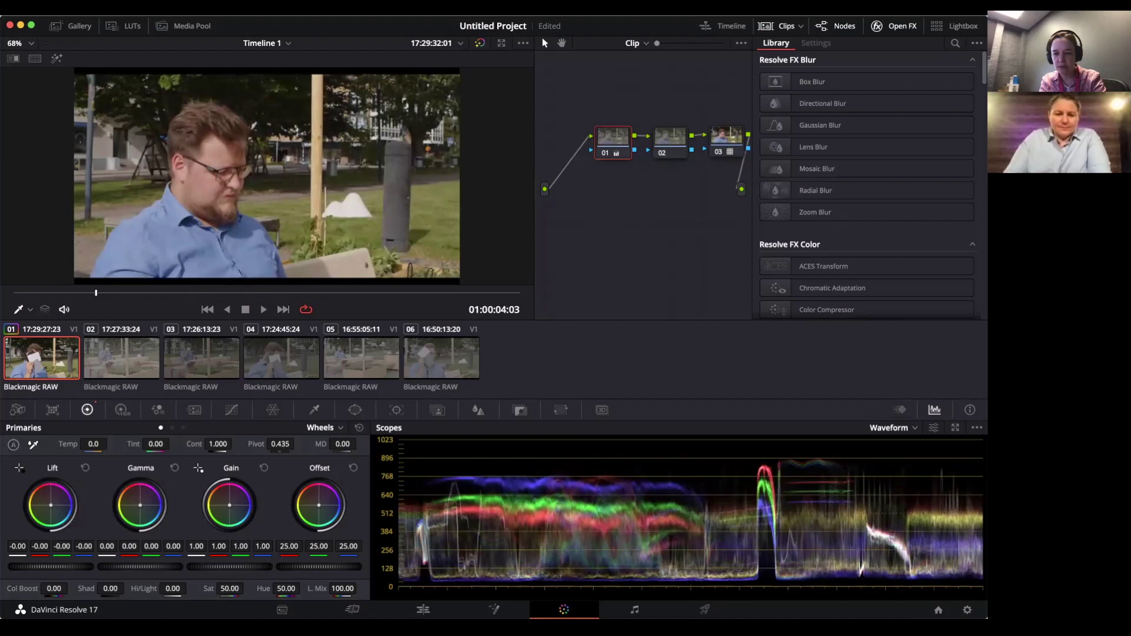
drag(49, 567, 52, 567)
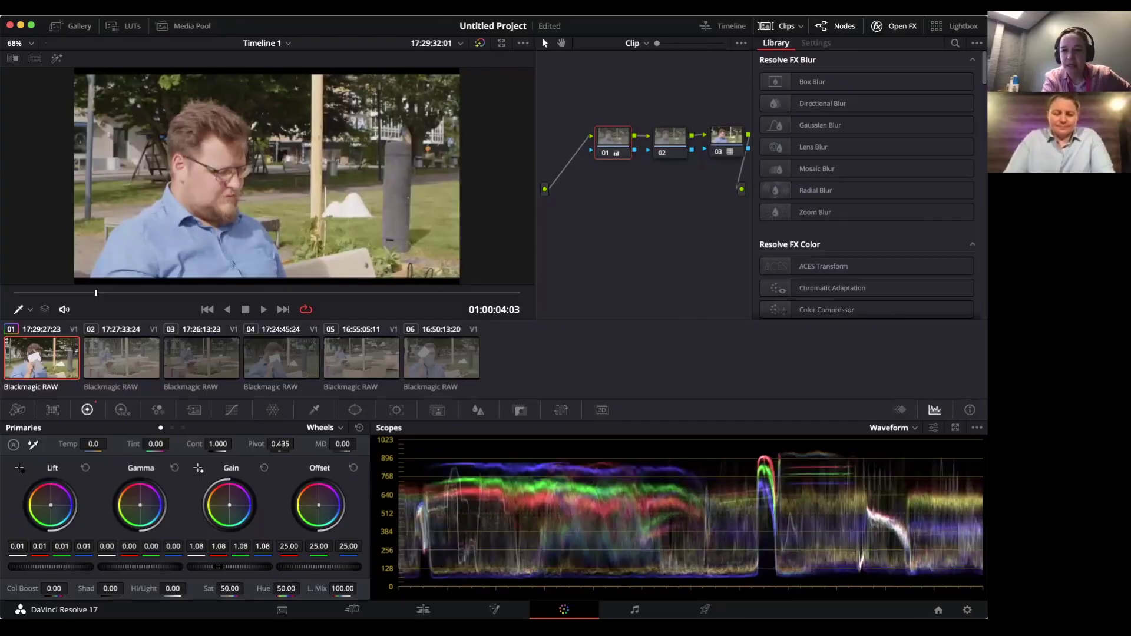
drag(218, 566, 223, 567)
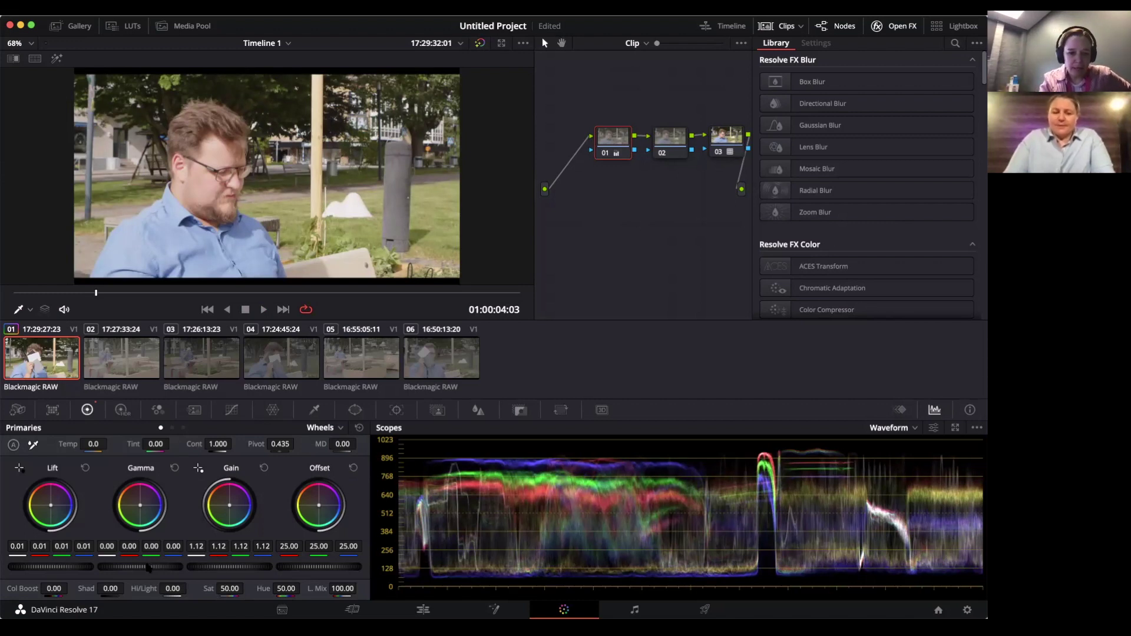
drag(140, 567, 126, 567)
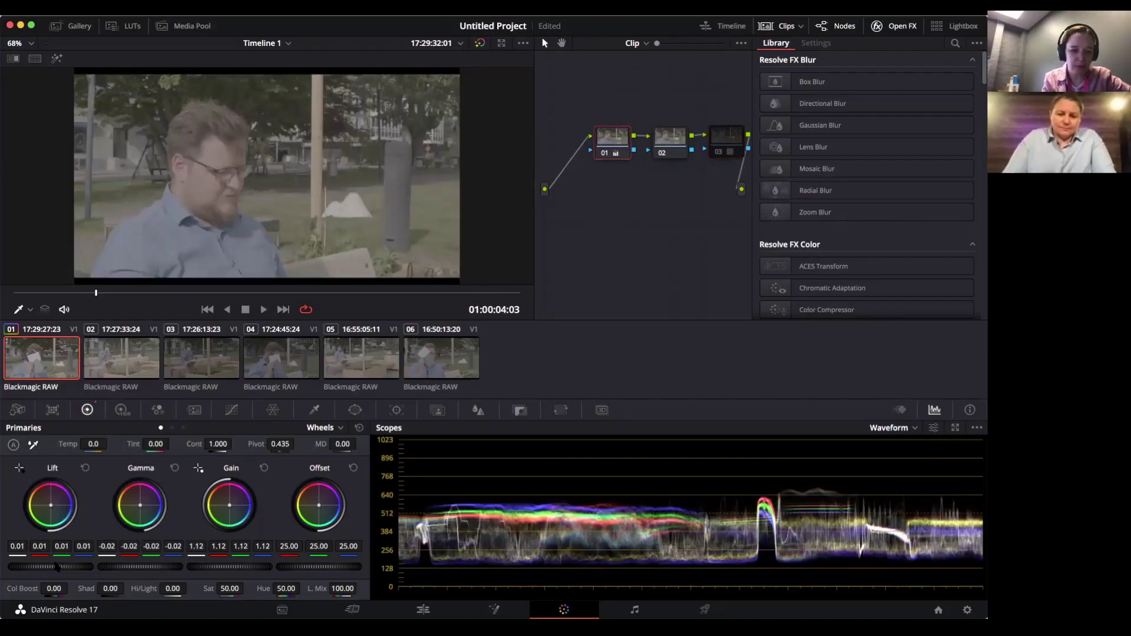
- With node 03 disabled, set node 01's Lift to -0.07 and Gain to 1.65, lower its Gamma, and raise node 02's saturation to 70.80
drag(56, 567, 24, 567)
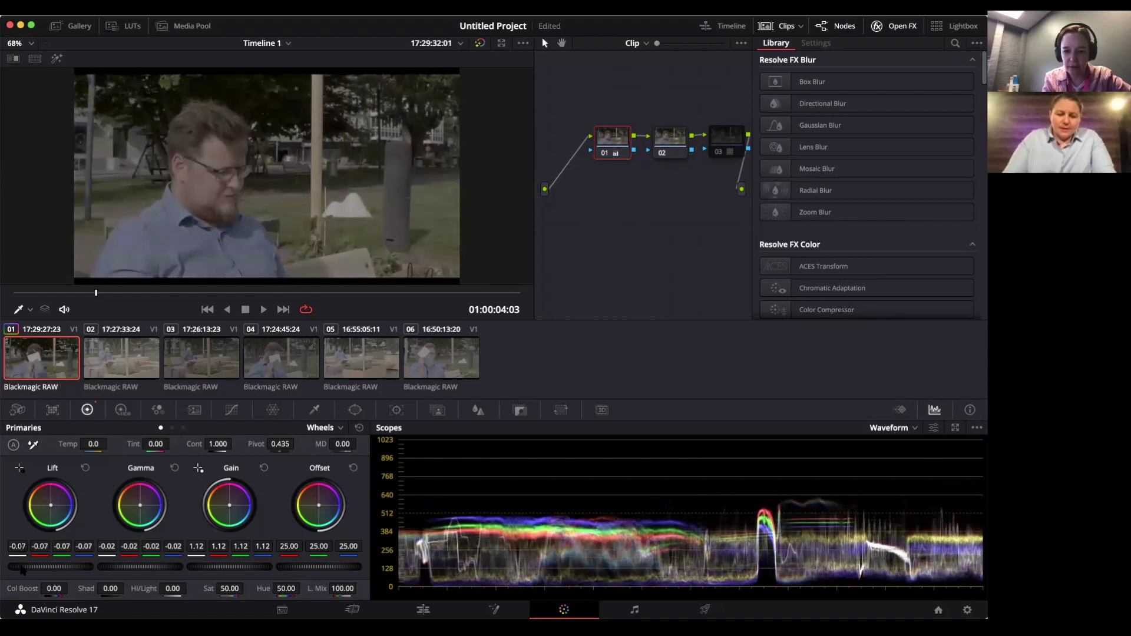
drag(230, 567, 274, 567)
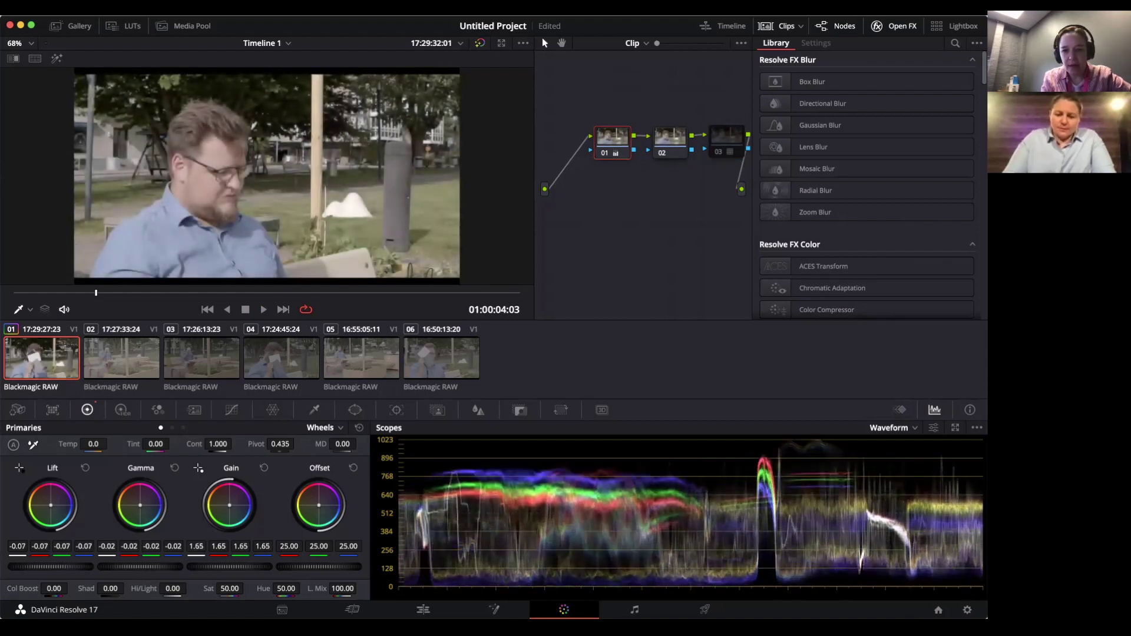
drag(136, 568, 123, 567)
click(670, 141)
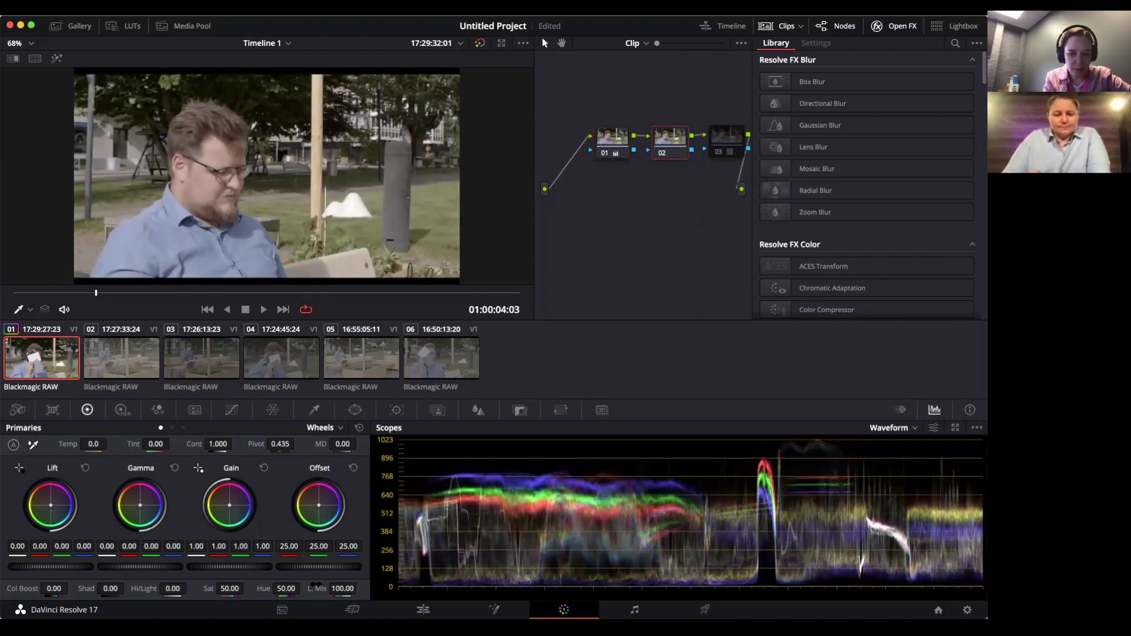
drag(229, 589, 247, 588)
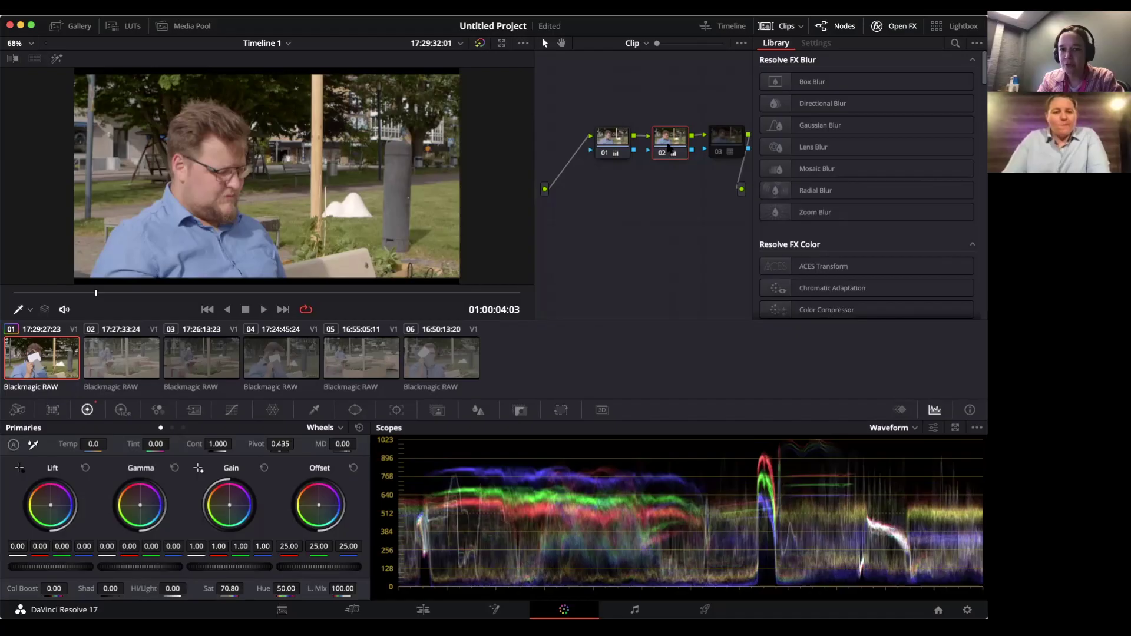
- Reset the grades on nodes 02 and 01, and enable the LUT on node 03 again
right_click(669, 149)
click(707, 153)
right_click(640, 150)
click(645, 152)
click(733, 143)
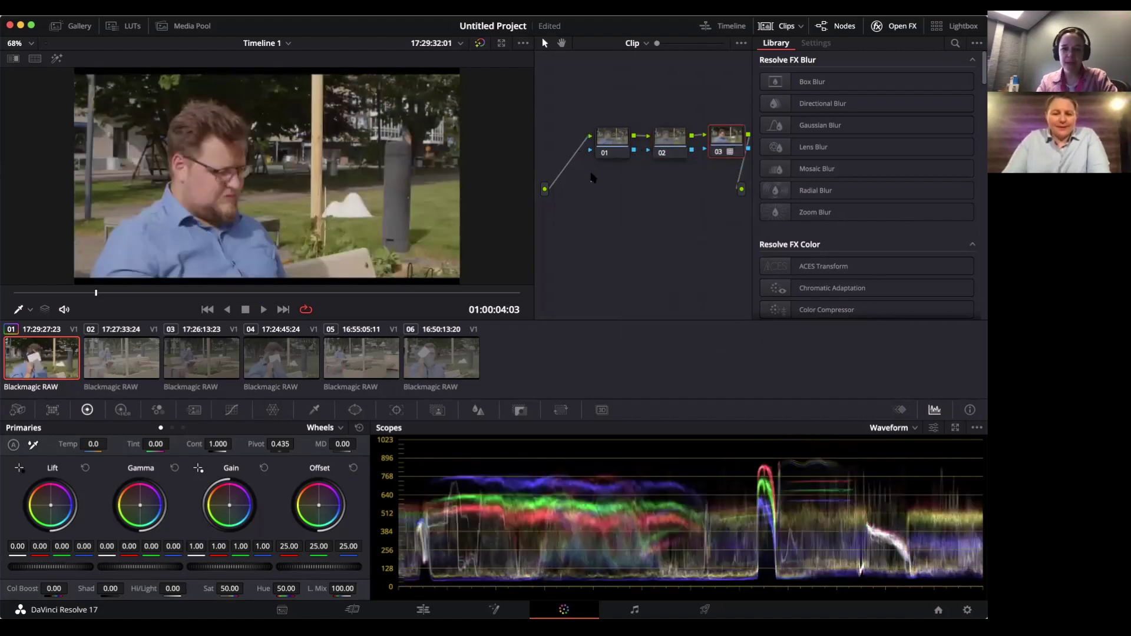
- Set node 01's Gamma to 0.01 and raise node 02's saturation to about 65
click(610, 146)
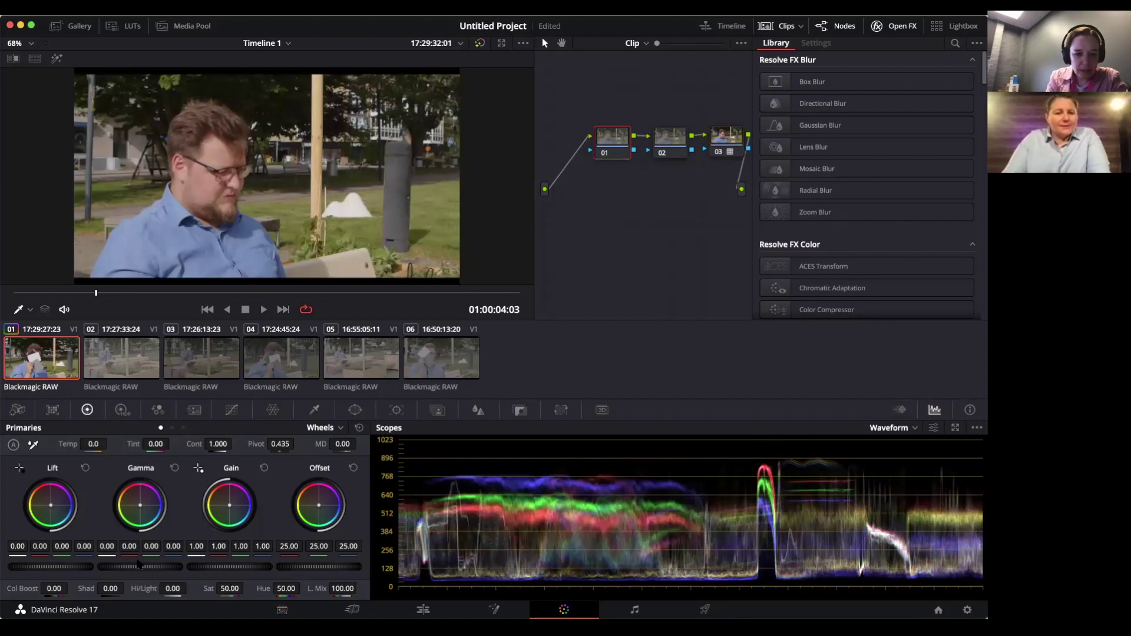
drag(138, 566, 144, 567)
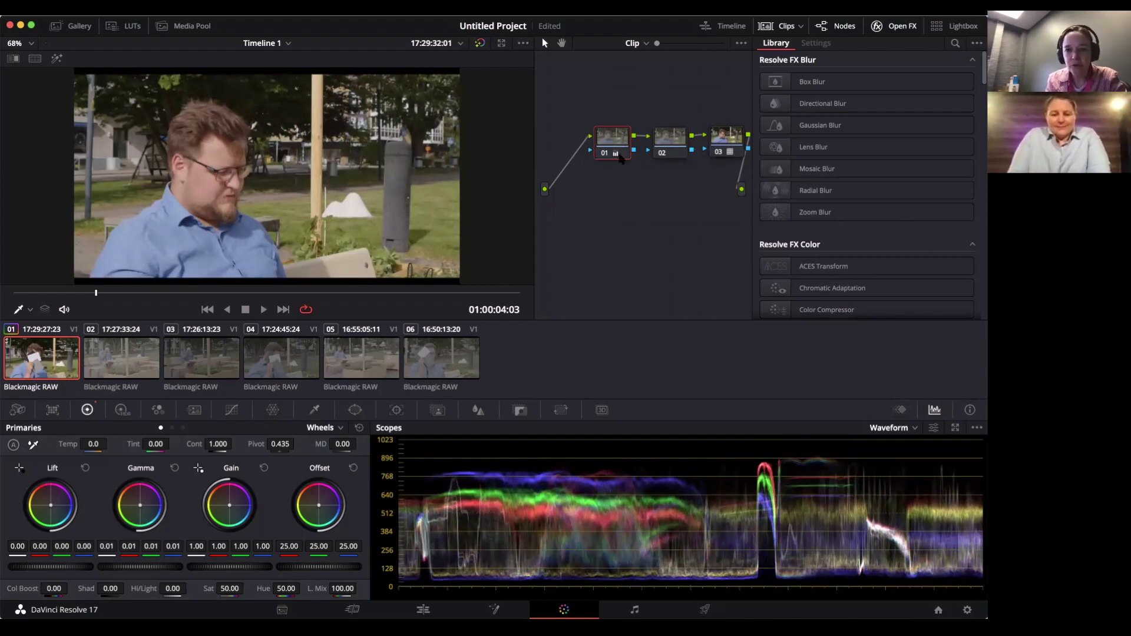
click(671, 139)
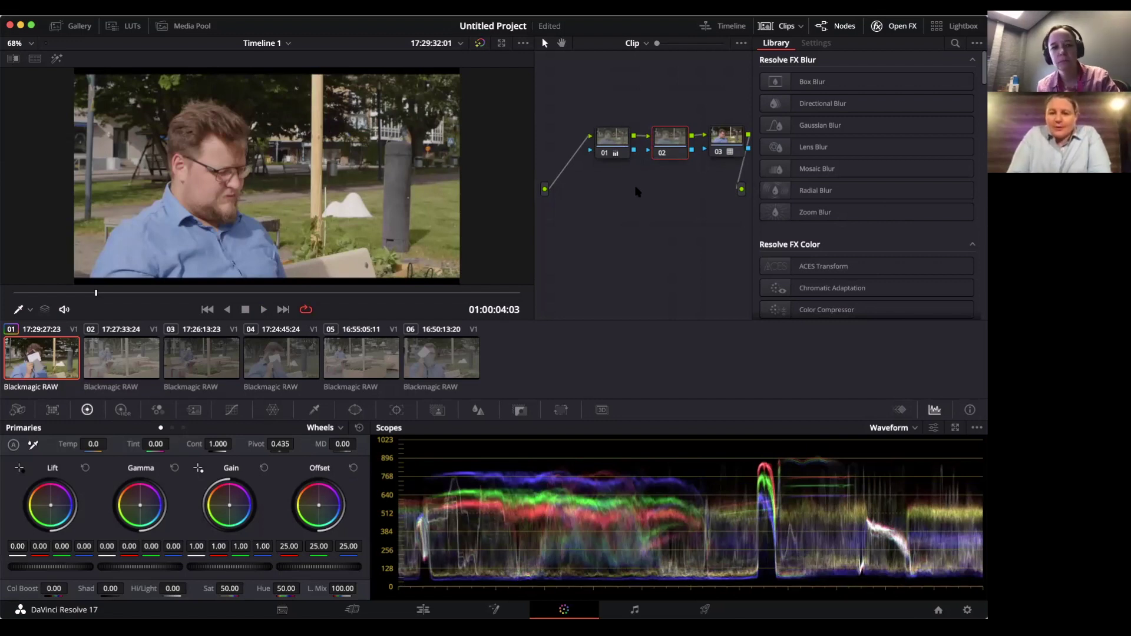
click(605, 151)
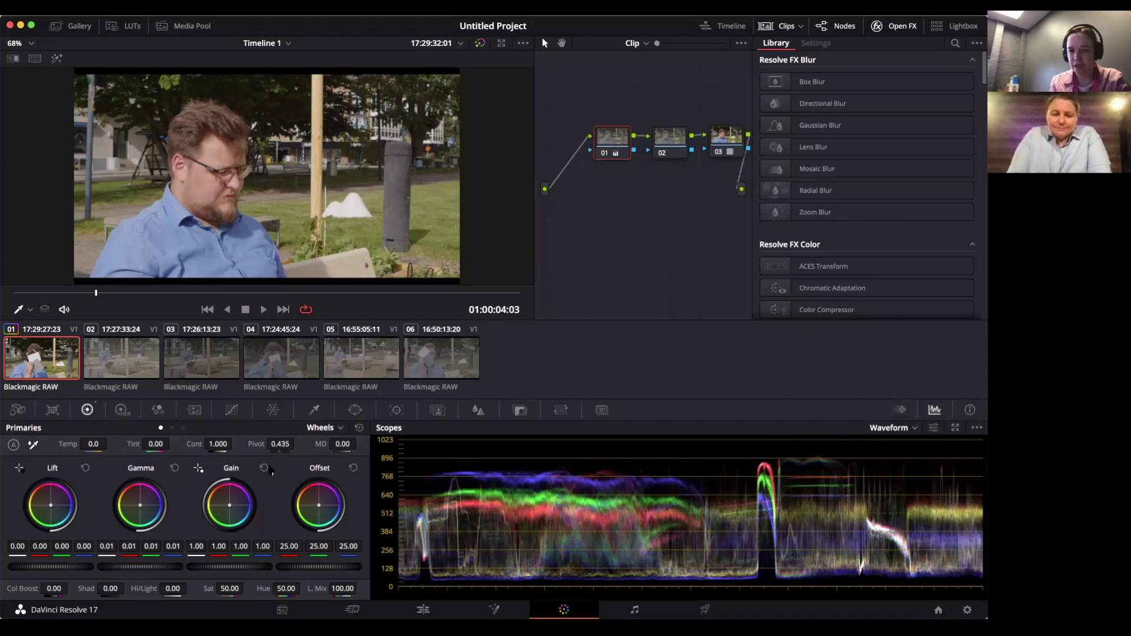
click(668, 152)
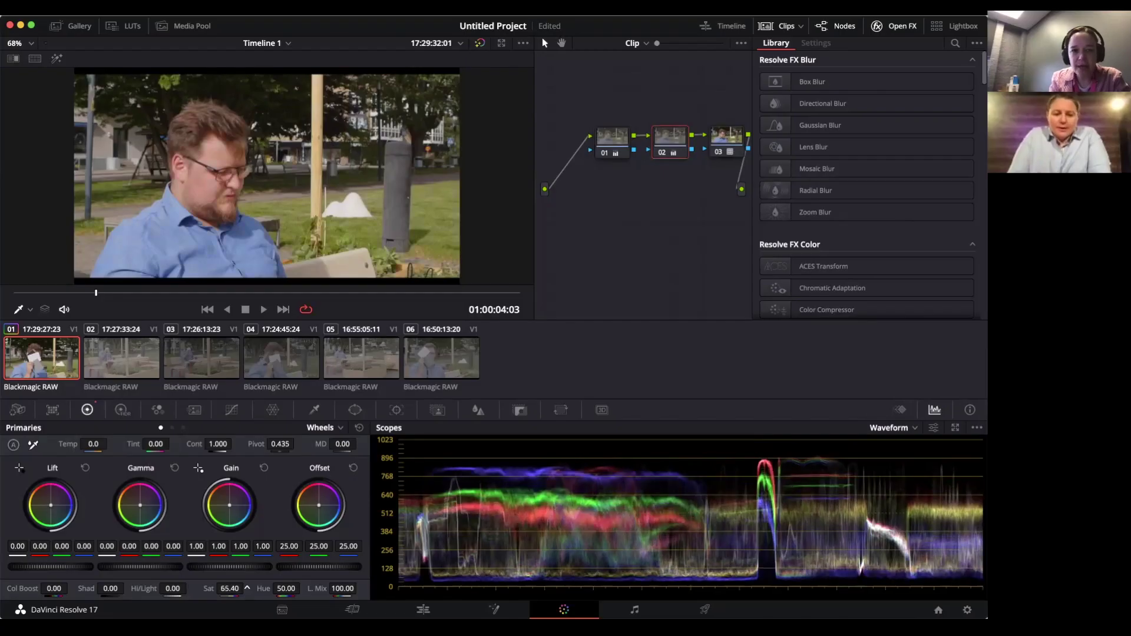
drag(247, 587, 248, 589)
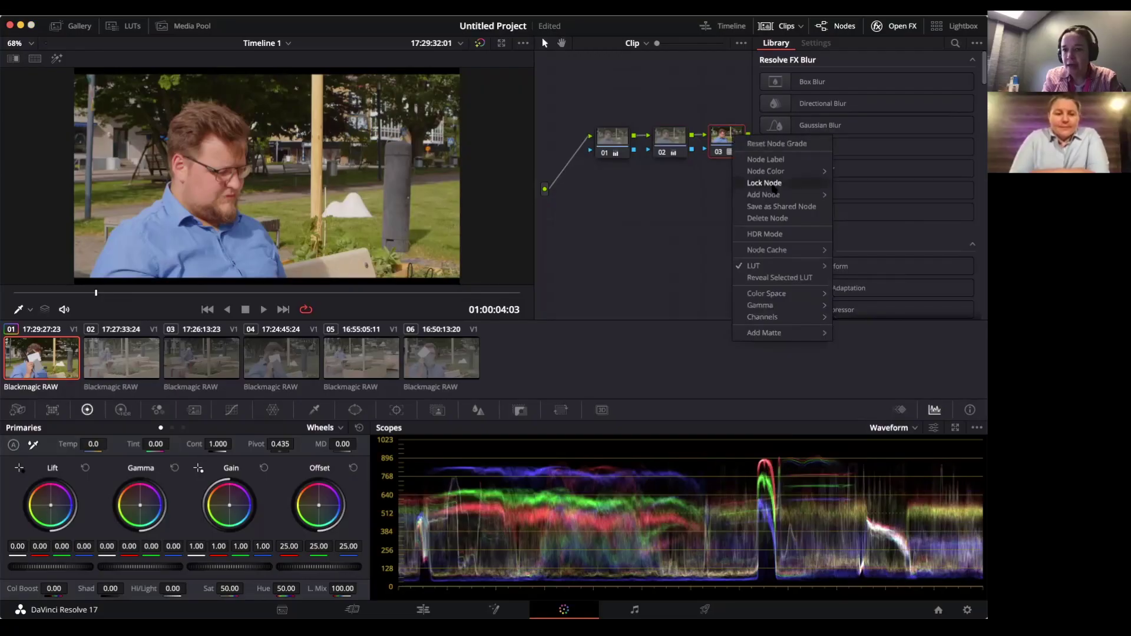
mouse_move(785, 194)
click(863, 197)
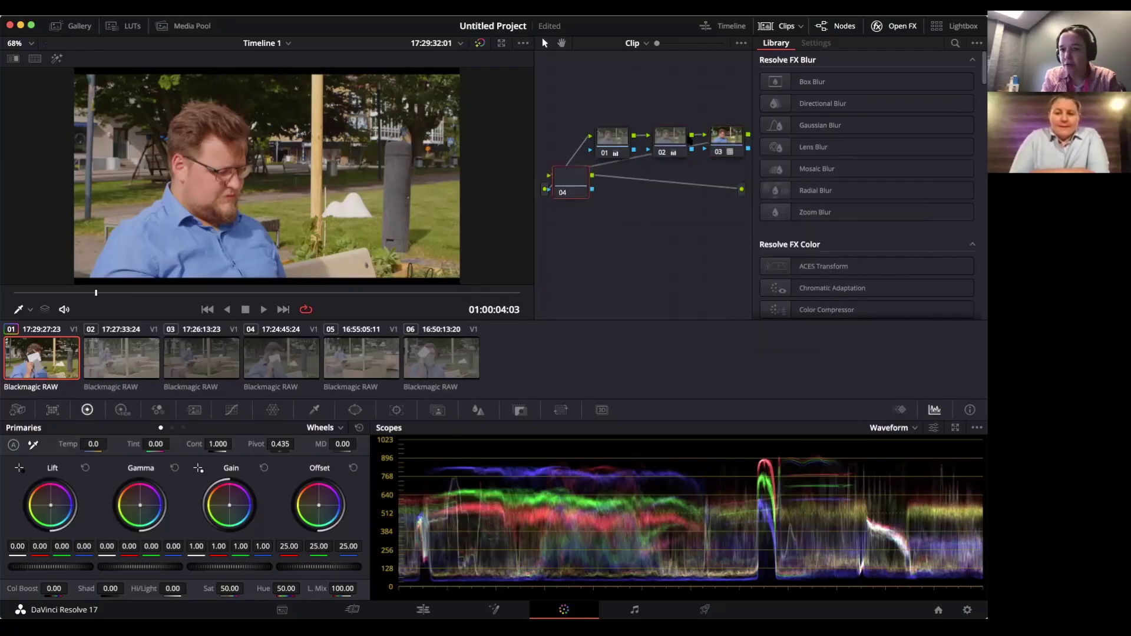
key(Delete)
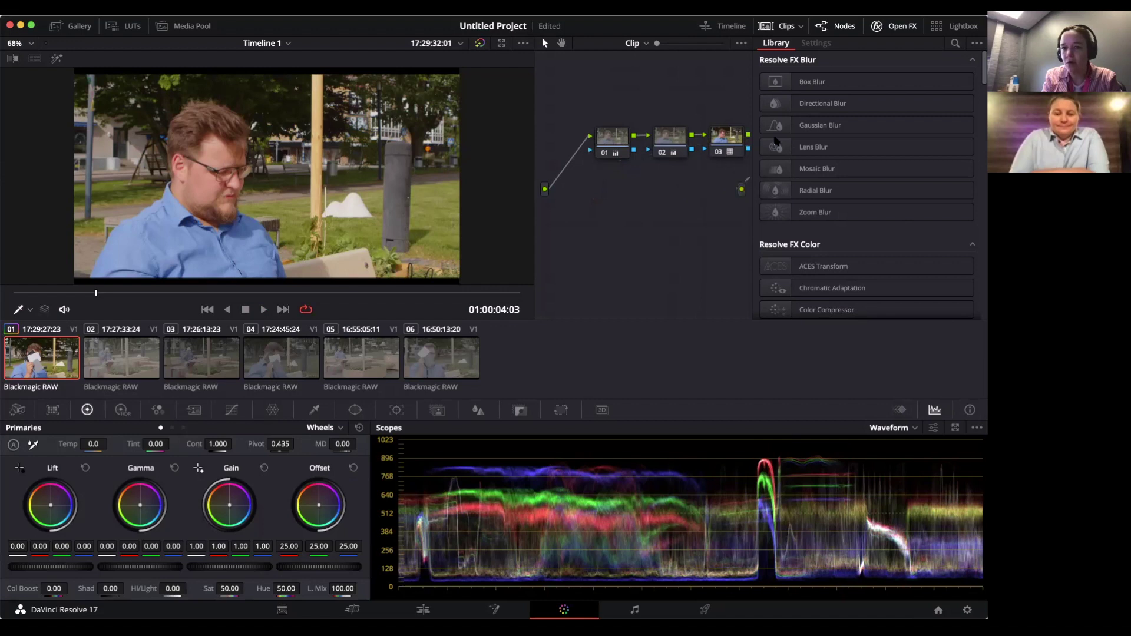
- Hide the Open FX library, and on a new serial node 04 after node 03 set Lift to -0.01 and Gain to 1.11
click(903, 26)
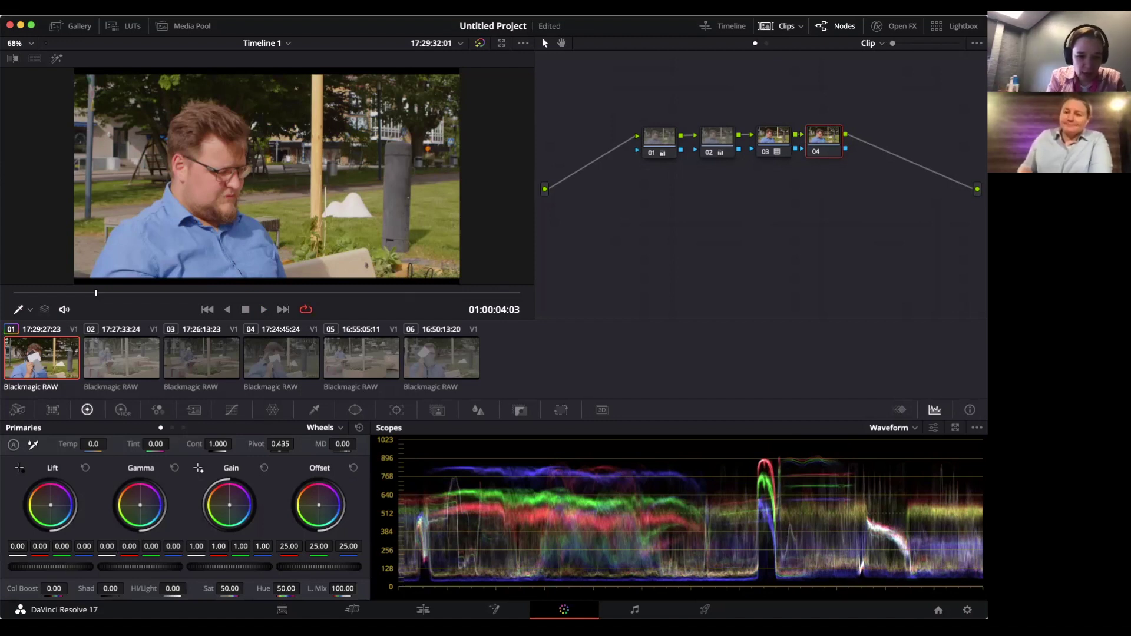
drag(51, 567, 46, 566)
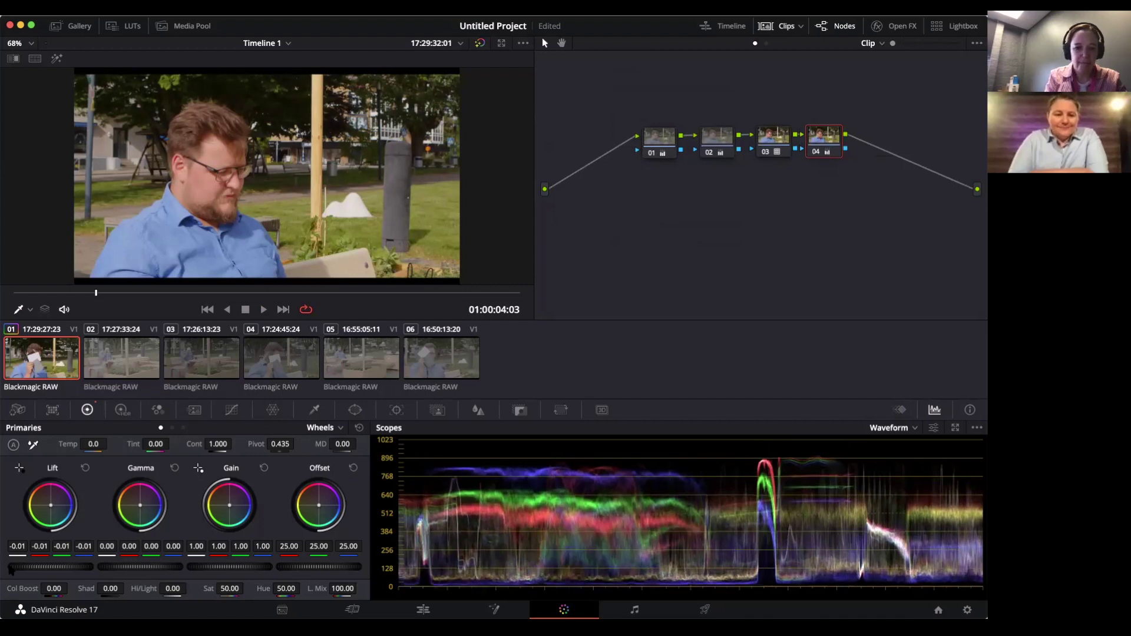
drag(223, 567, 244, 567)
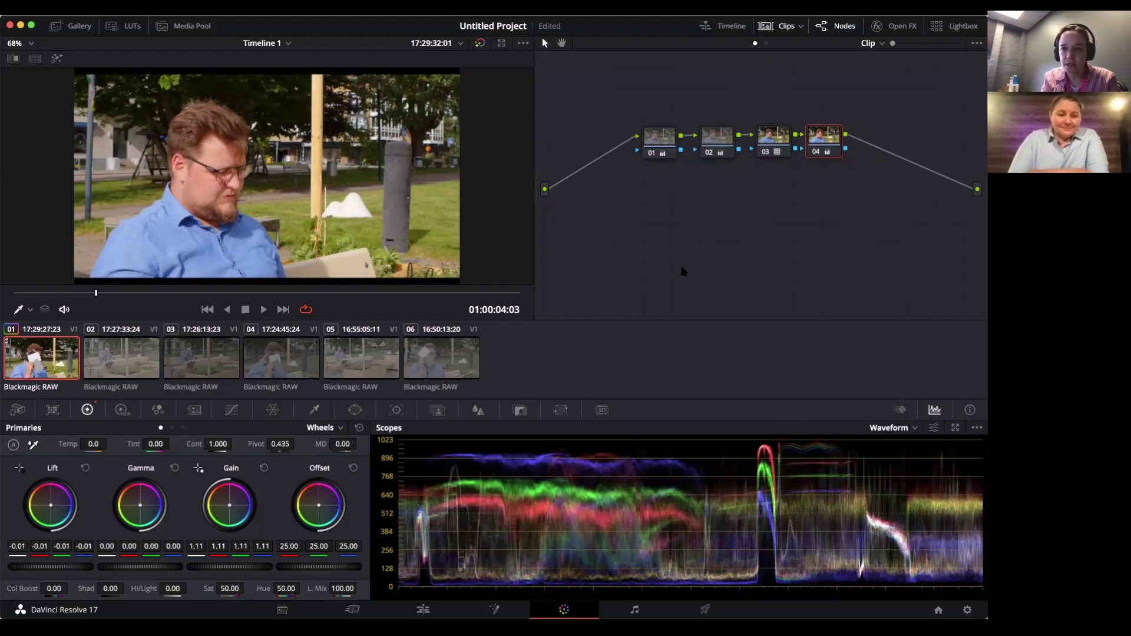
- Toggle node 04 off and on repeatedly to compare the image and waveform with and without its contrast adjustment
key(ctrl+d)
key(ctrl+d)
key(ctrl+d)
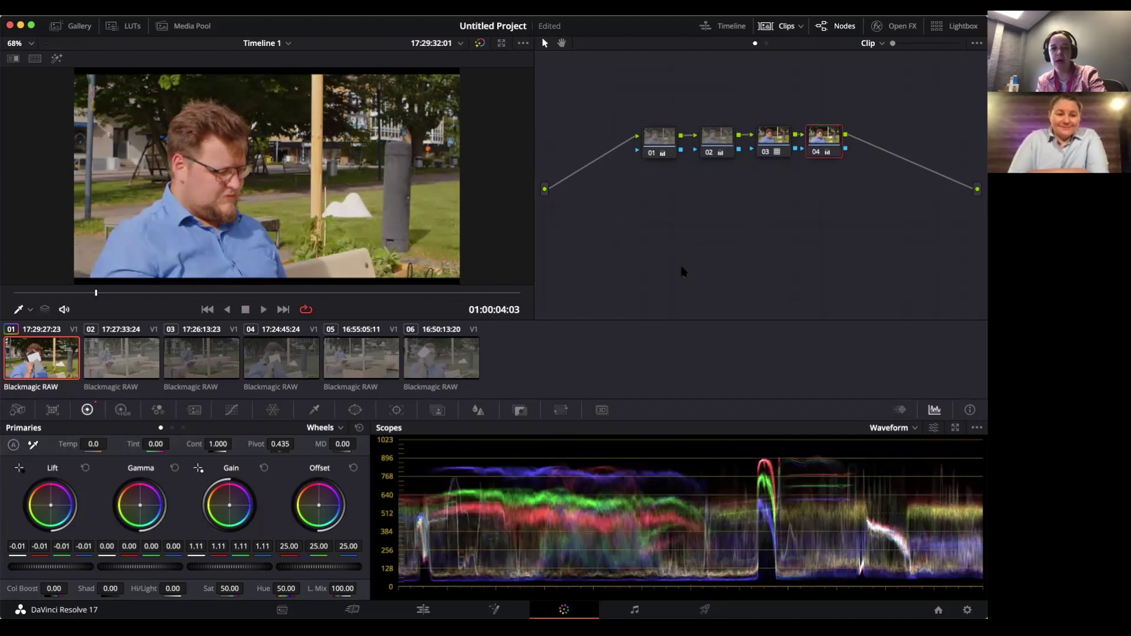
key(ctrl+d)
key(ctrl+d)
key(ctrl+d)
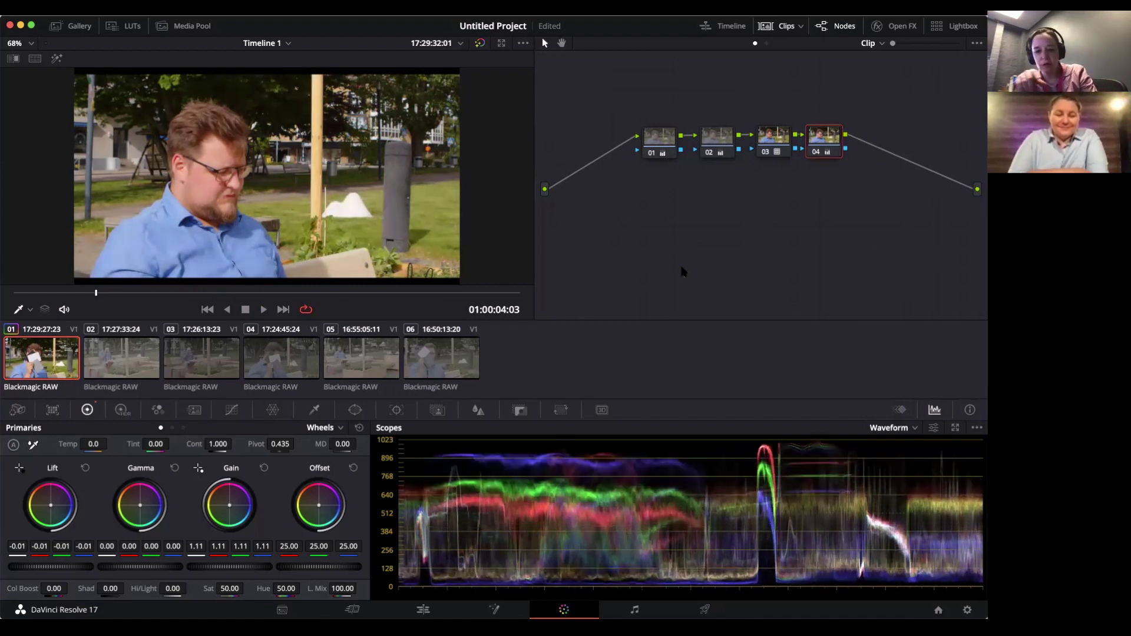
key(ctrl+d)
key(ctrl+d)
key(ctrl+d)
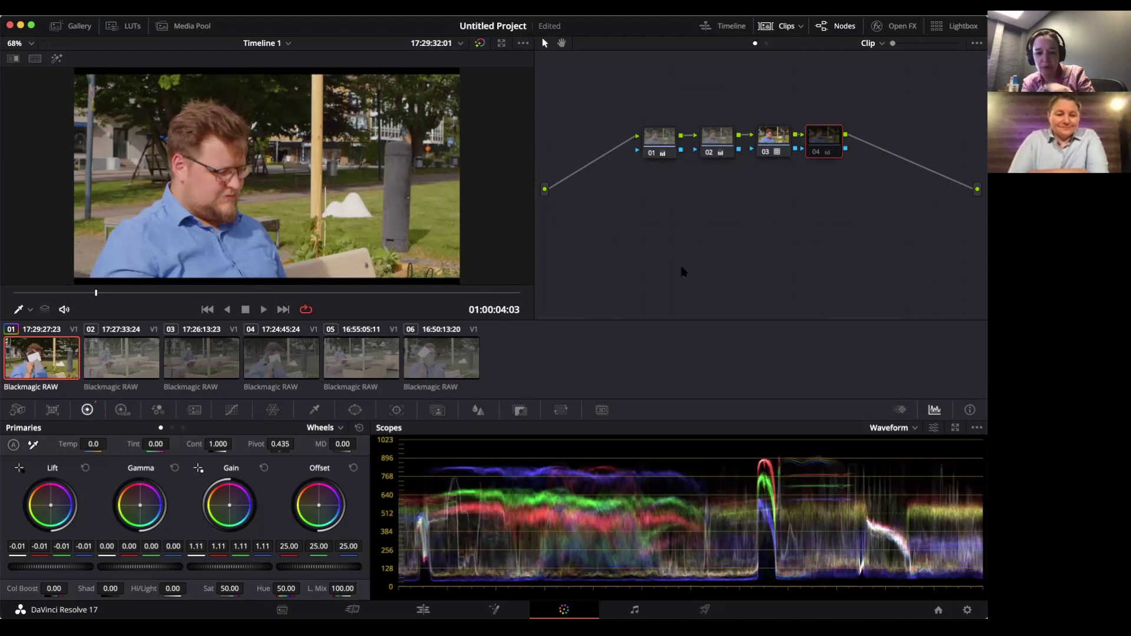
key(ctrl+d)
key(ctrl+d)
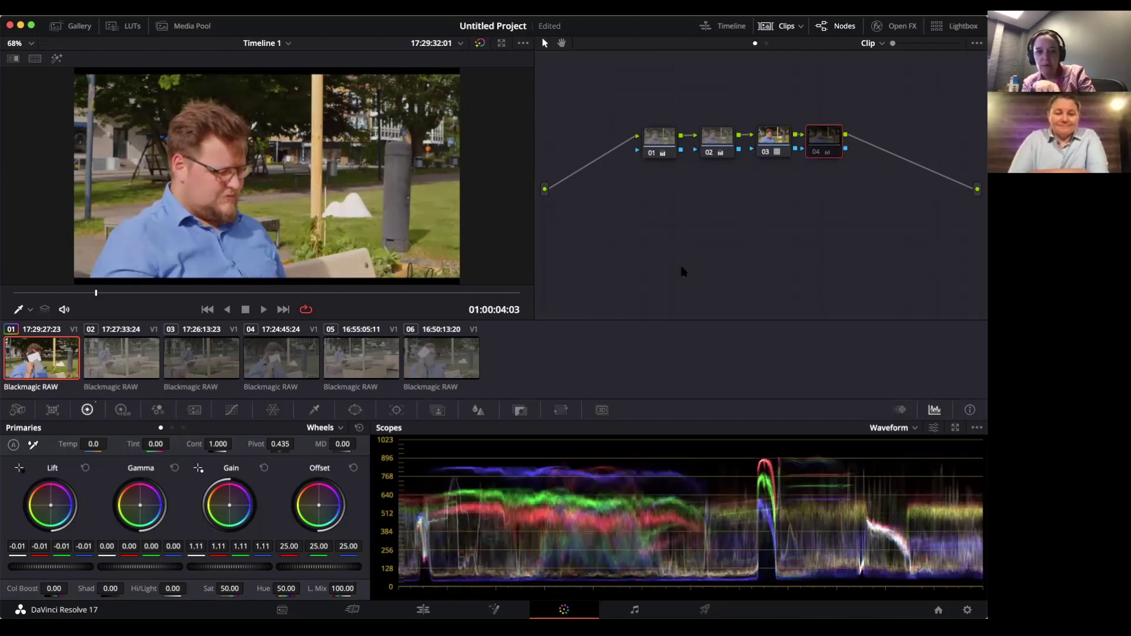
key(ctrl+d)
key(ctrl+d)
key(ctrl+d)
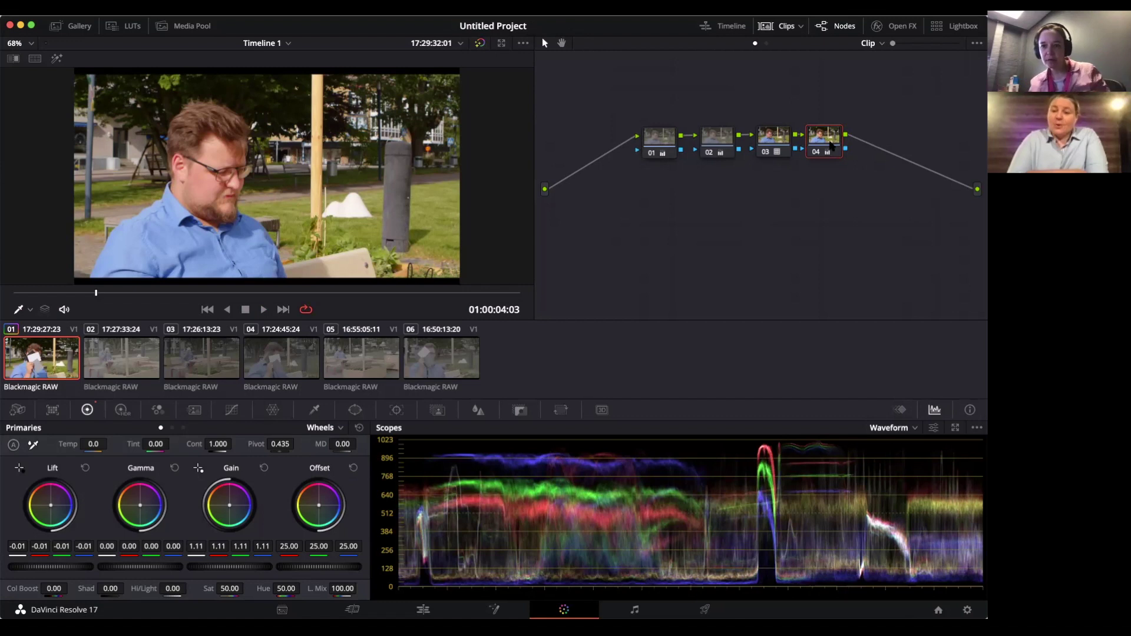
- Add serial node 05 after node 04
right_click(818, 144)
mouse_move(893, 201)
click(792, 203)
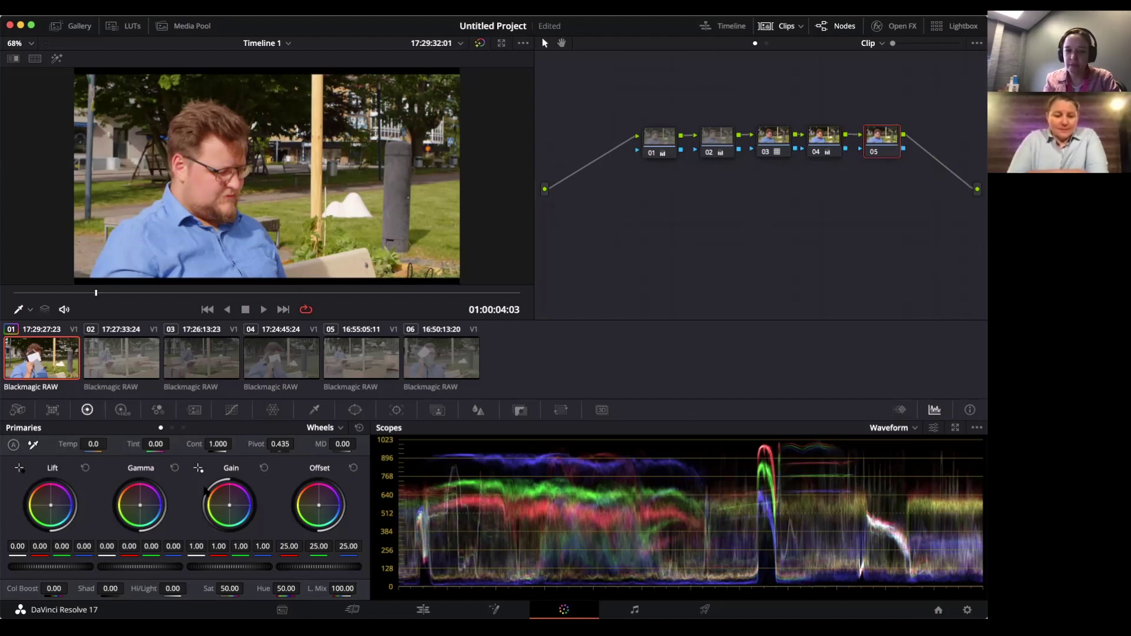
- Try a Tint of -60.50 and a Temp of -1110.0 on node 05, resetting each one
drag(156, 444, 292, 477)
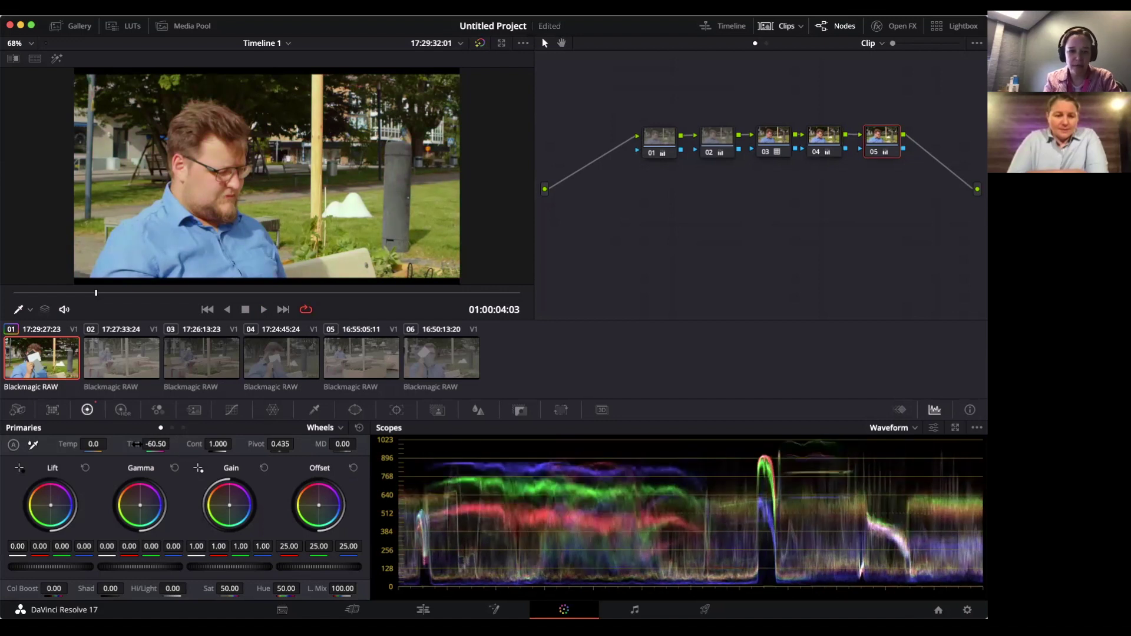
double_click(135, 444)
drag(94, 444, 28, 441)
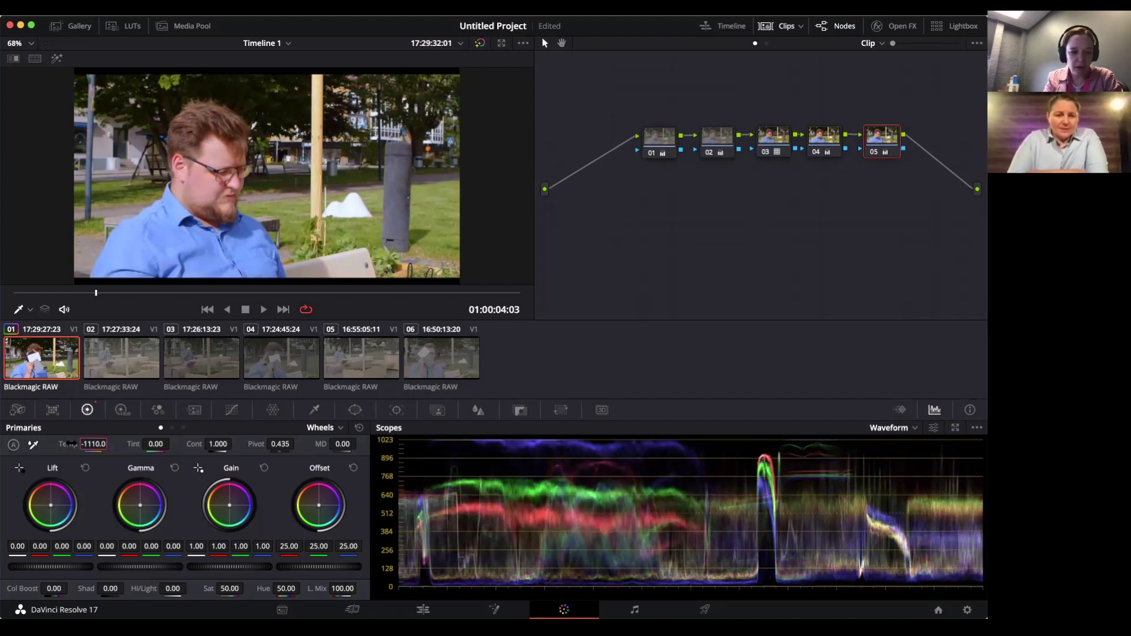
double_click(74, 443)
- On node 05, push the Offset toward blue at 18.08 red, 25.68 green and 34.60 blue, and set Contrast to 1.008
mouse_move(229, 443)
mouse_down()
mouse_move(243, 443)
mouse_move(219, 446)
mouse_up()
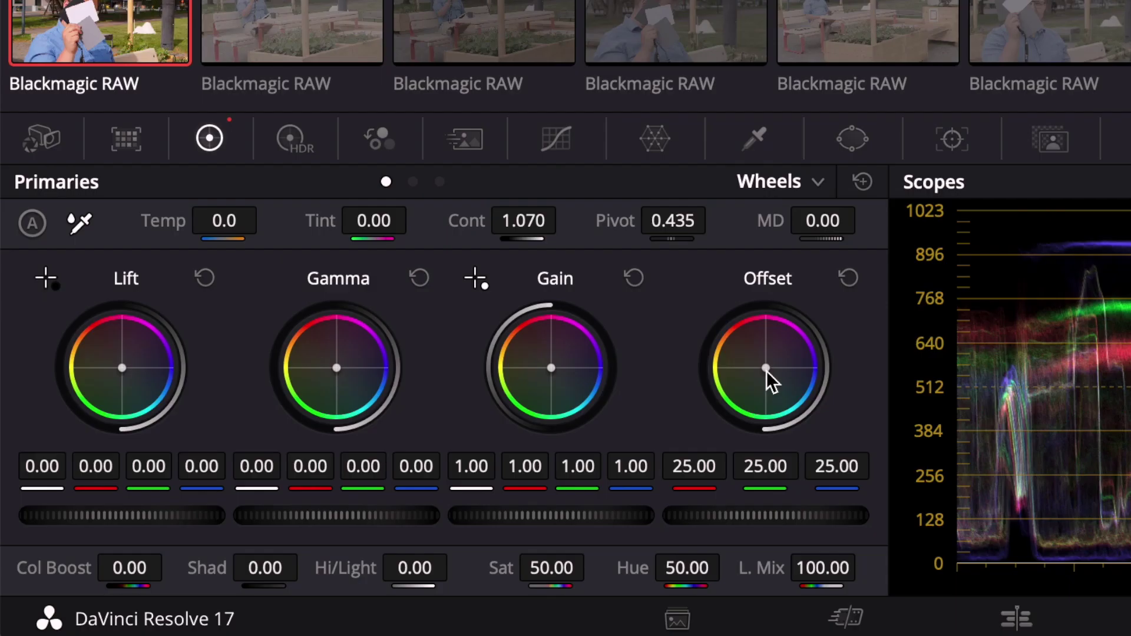
drag(319, 509, 323, 513)
drag(768, 369, 773, 374)
drag(561, 219, 564, 217)
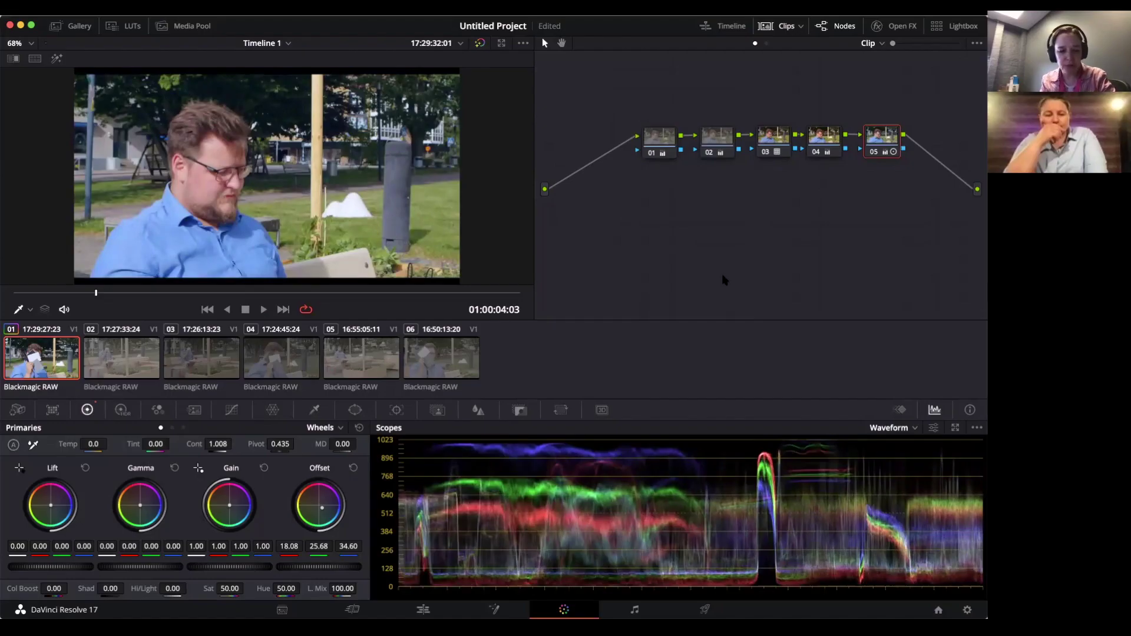
- Toggle node 05 off and on repeatedly to compare the image with and without the cooler color balance
key(super+d)
key(super+d)
key(super+d)
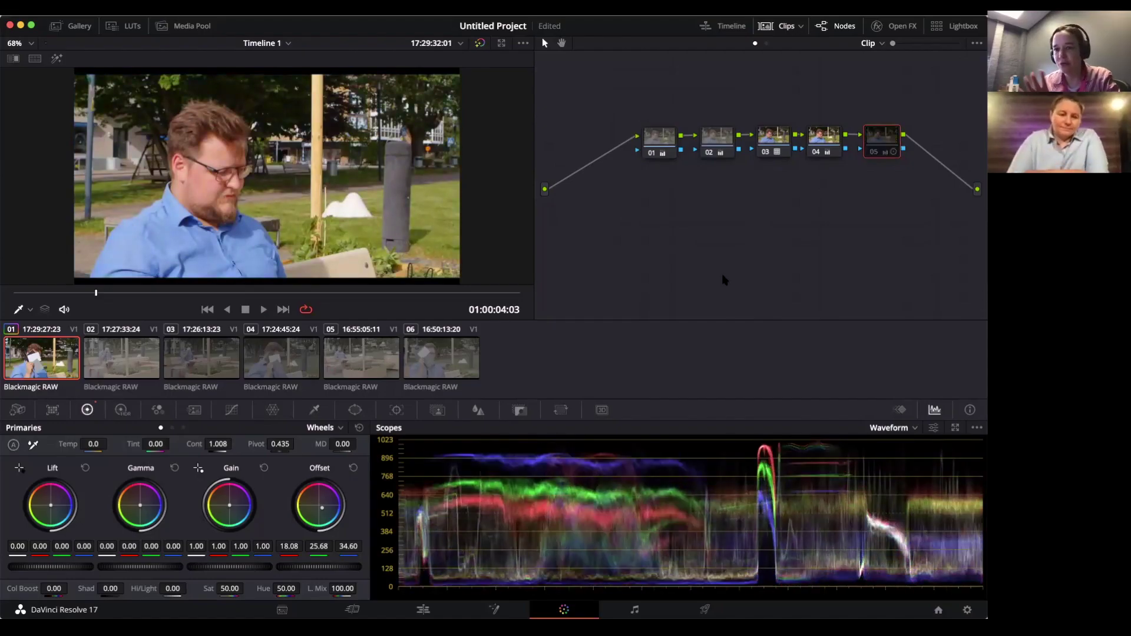
key(super+d)
key(super+d)
key(super+d)
key(super+d)
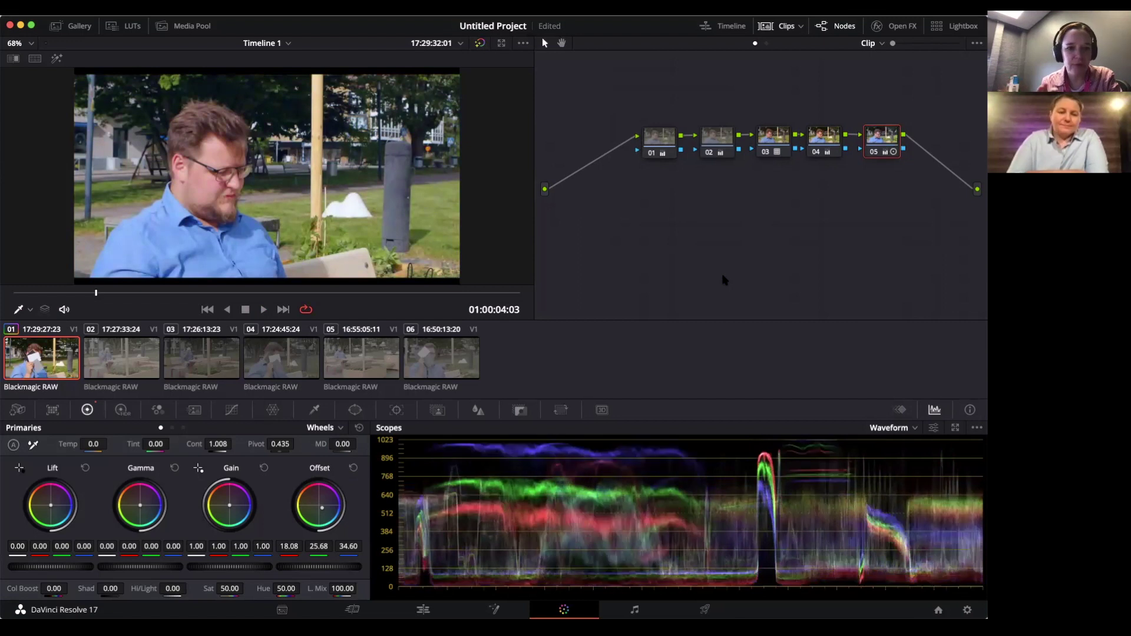
key(super+d)
key(super+d)
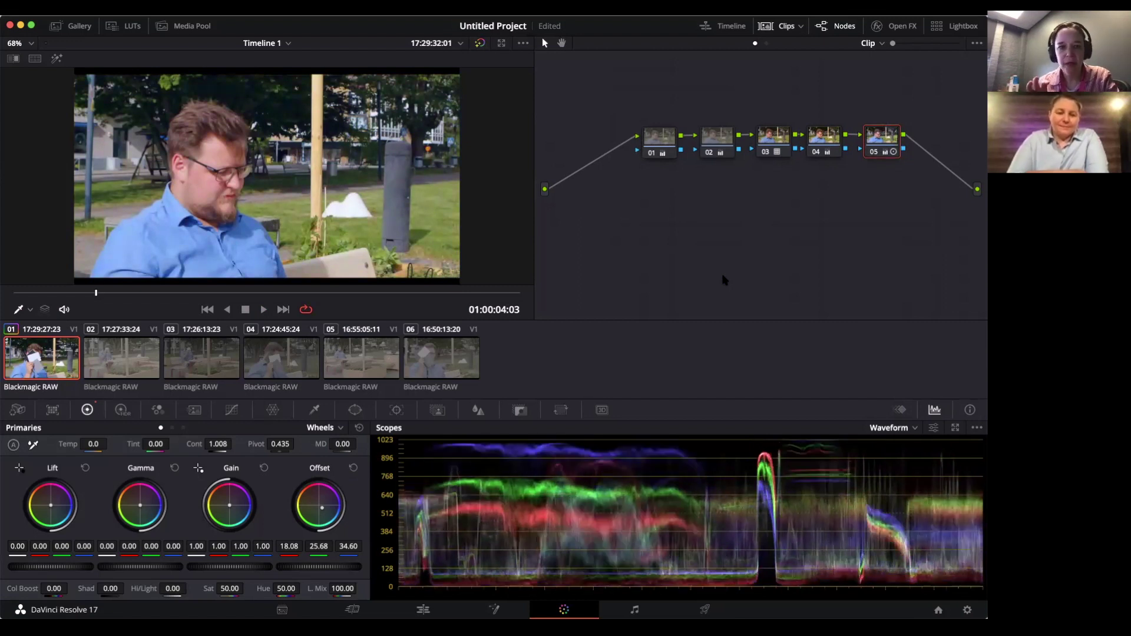
key(super+d)
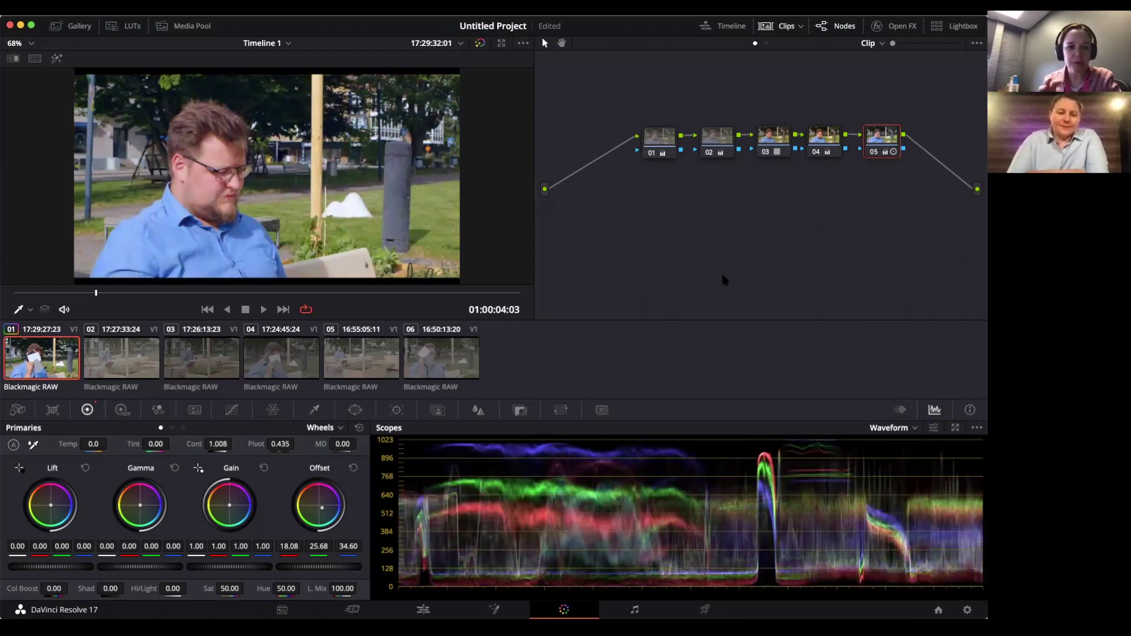
key(super+d)
key(super+d)
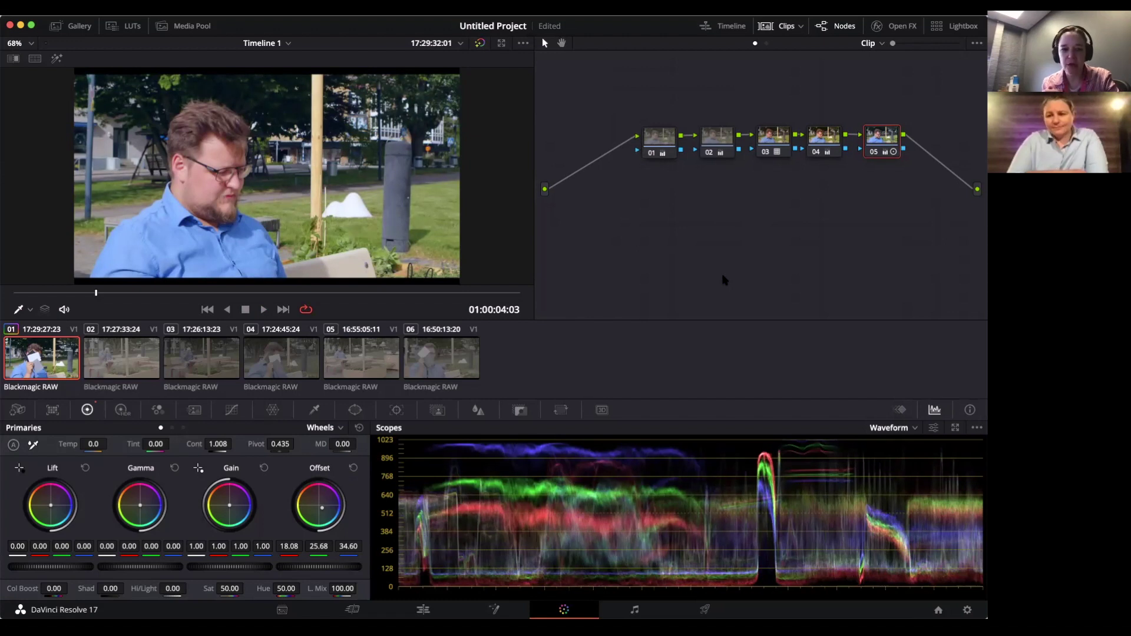
key(super+d)
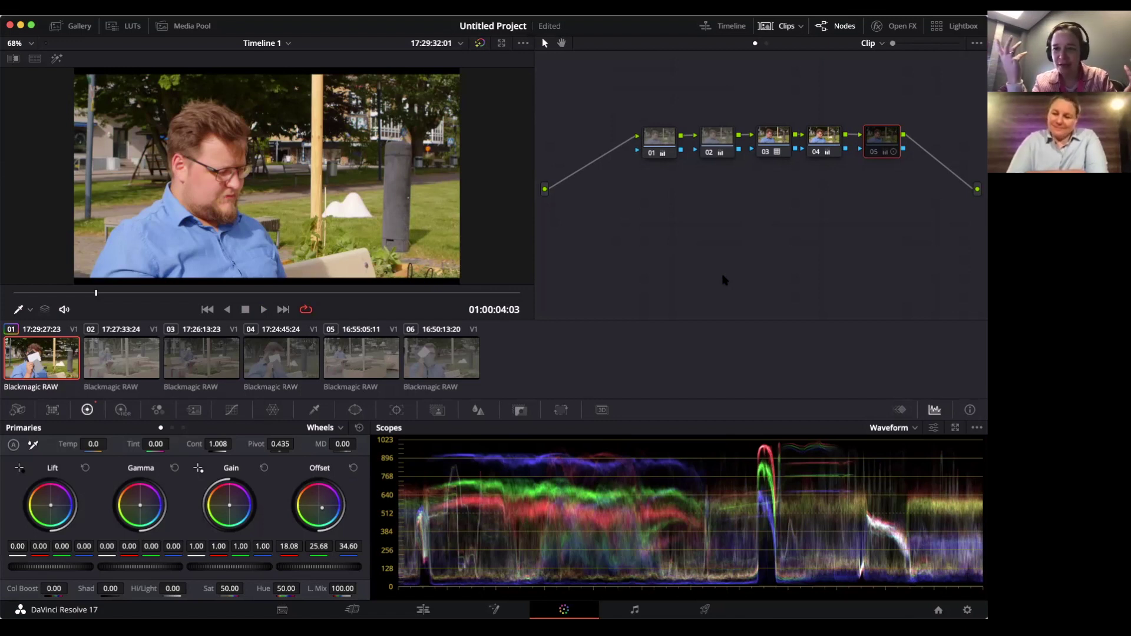
key(ctrl+d)
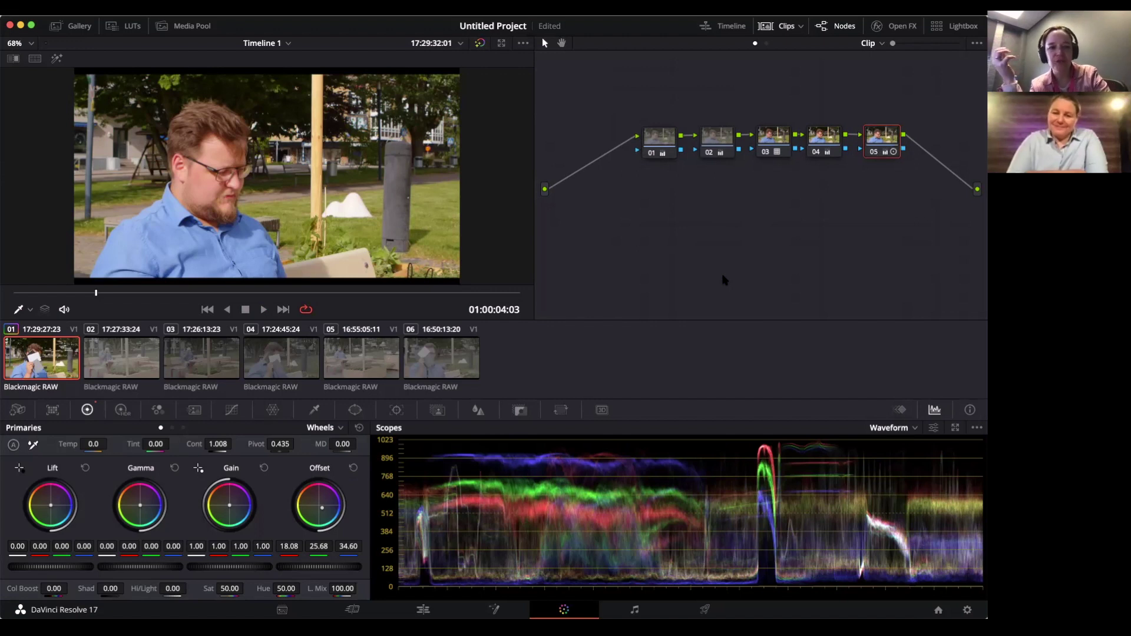